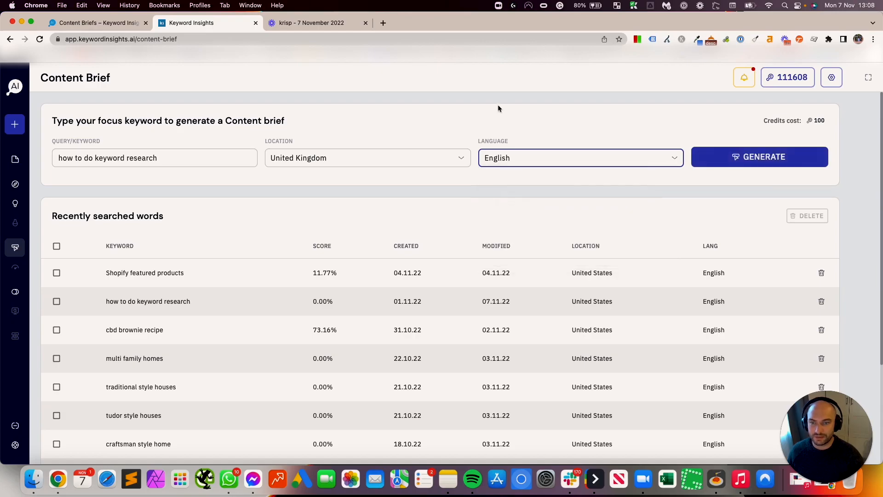
# Review the language options and credits cost, and open the saved "how to do keyword research" content brief.
pyautogui.click(626, 157)
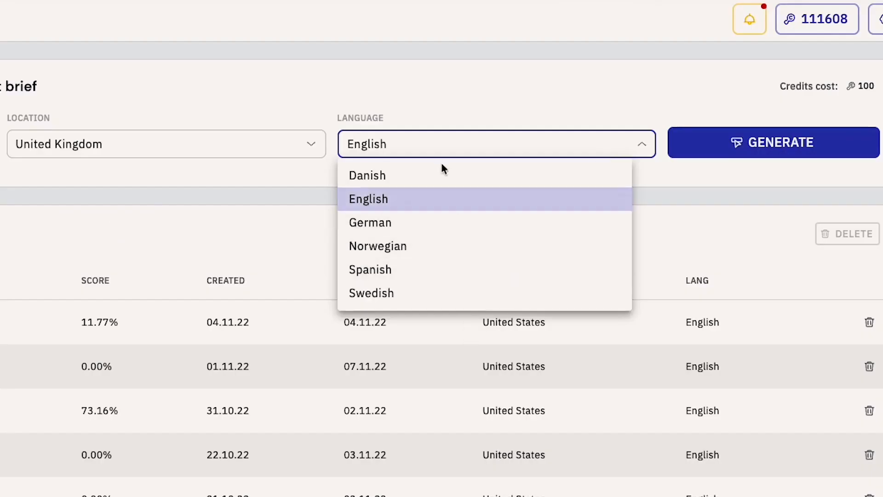
pyautogui.click(385, 107)
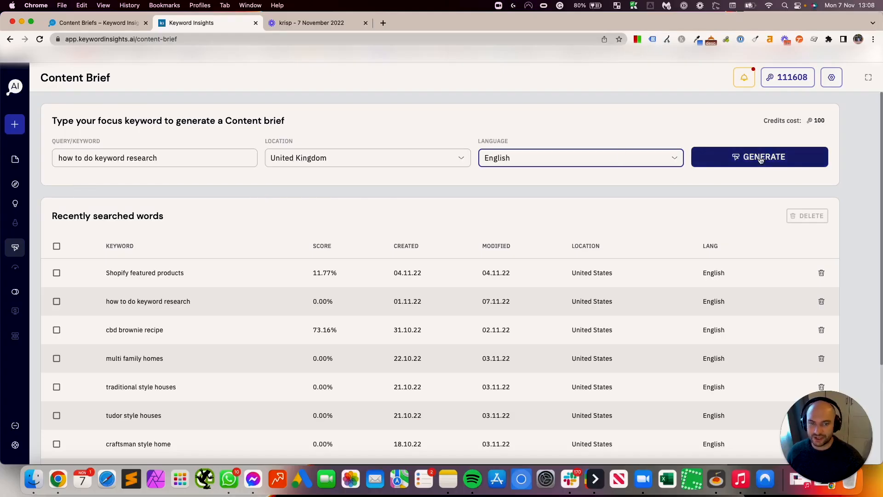
pyautogui.moveTo(826, 121); pyautogui.dragTo(818, 120)
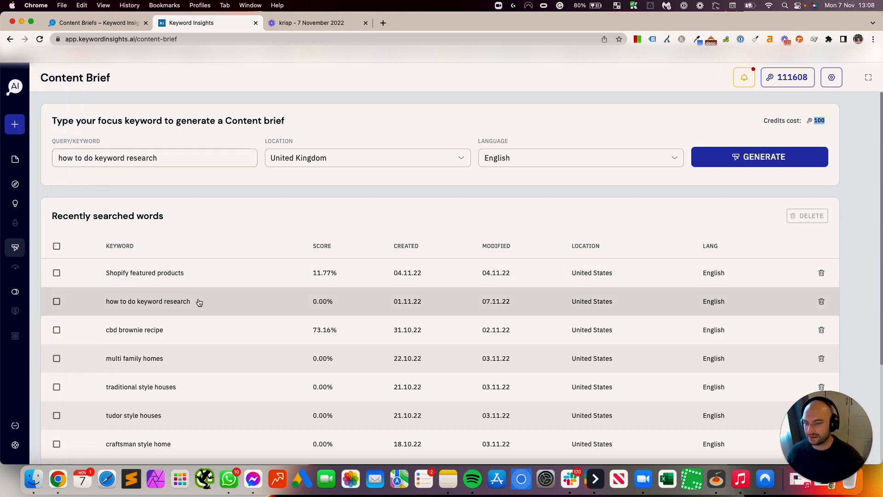
pyautogui.click(201, 302)
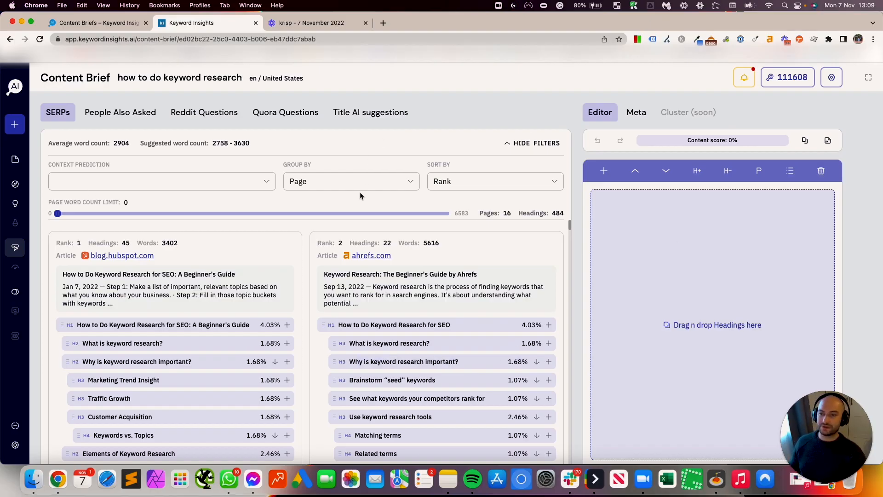
# Examine the headings, word counts and ranks of the competing articles in the SERP results.
pyautogui.scroll(-10, 432, 227)
pyautogui.scroll(15, 425, 230)
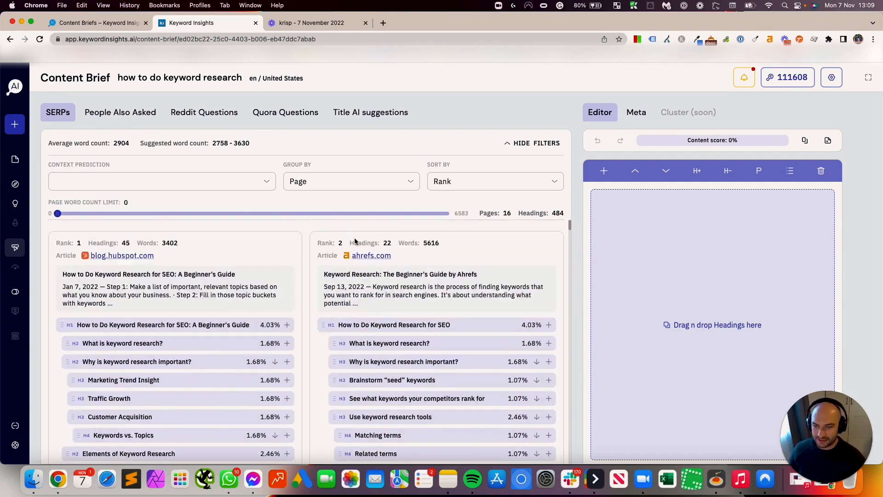
pyautogui.scroll(-5, 350, 243)
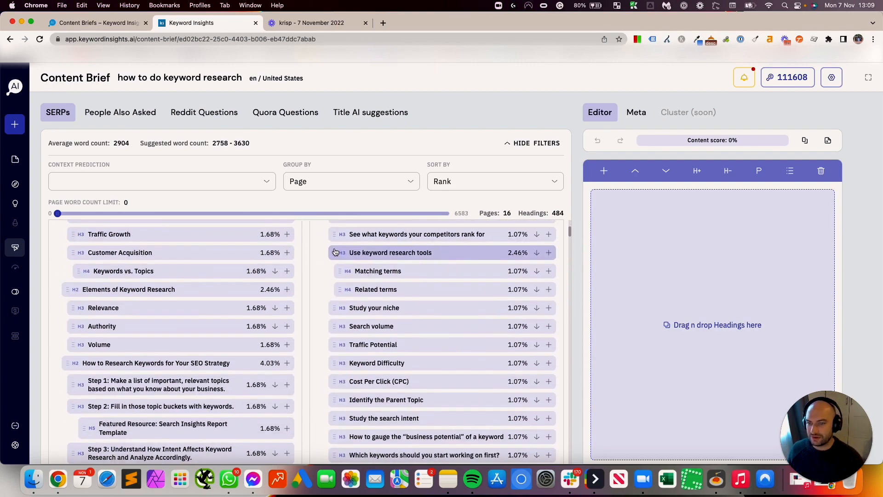
pyautogui.scroll(5, 338, 248)
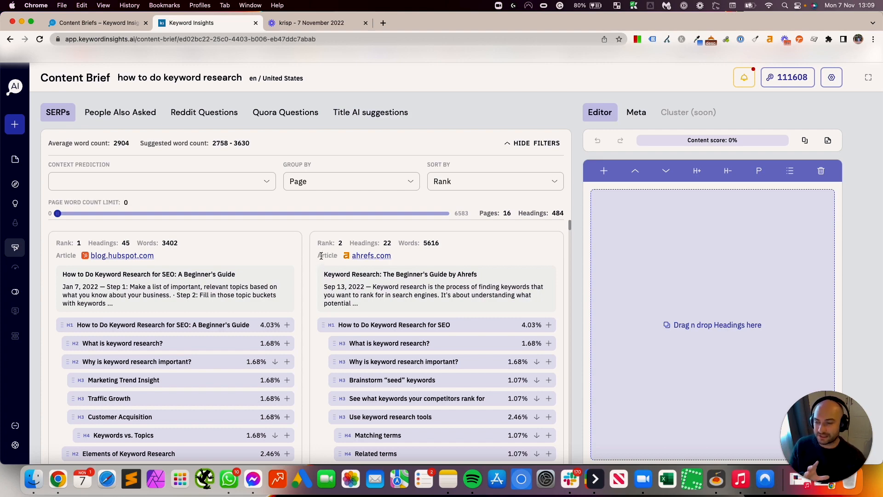
pyautogui.scroll(-3, 322, 256)
pyautogui.scroll(3, 189, 264)
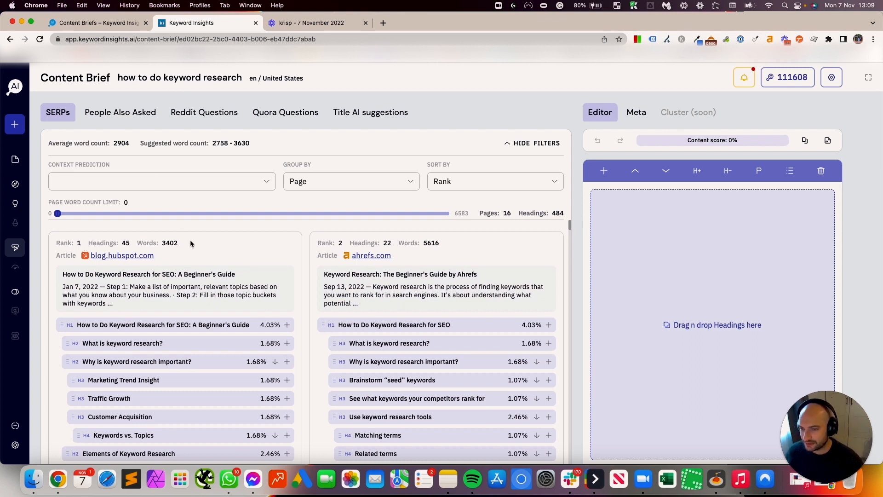
pyautogui.scroll(-3, 203, 282)
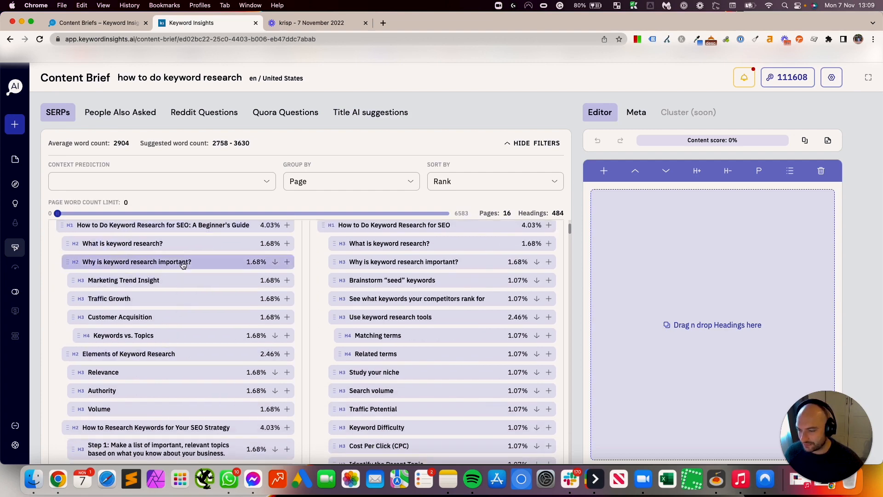
pyautogui.scroll(3, 186, 264)
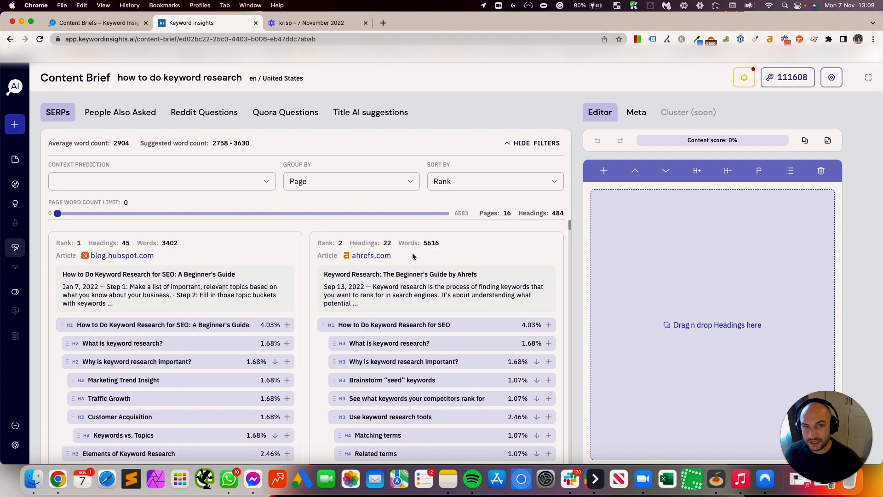
pyautogui.scroll(-15, 399, 260)
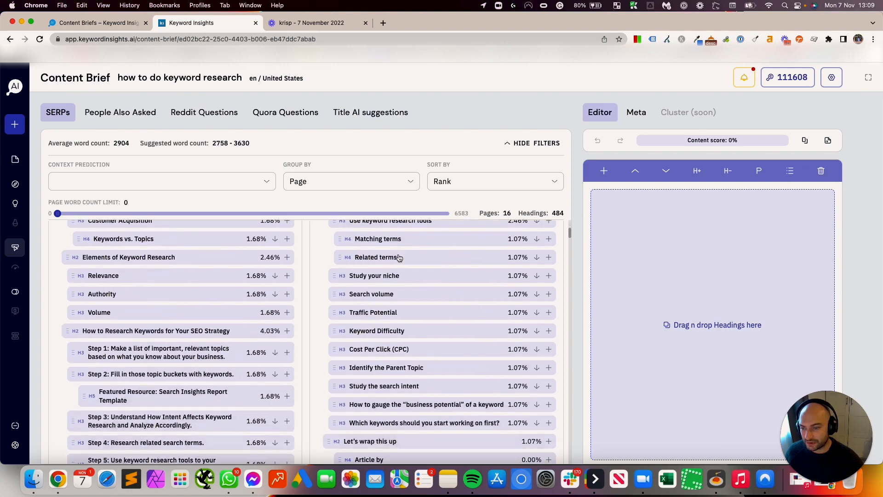
pyautogui.scroll(-5, 401, 267)
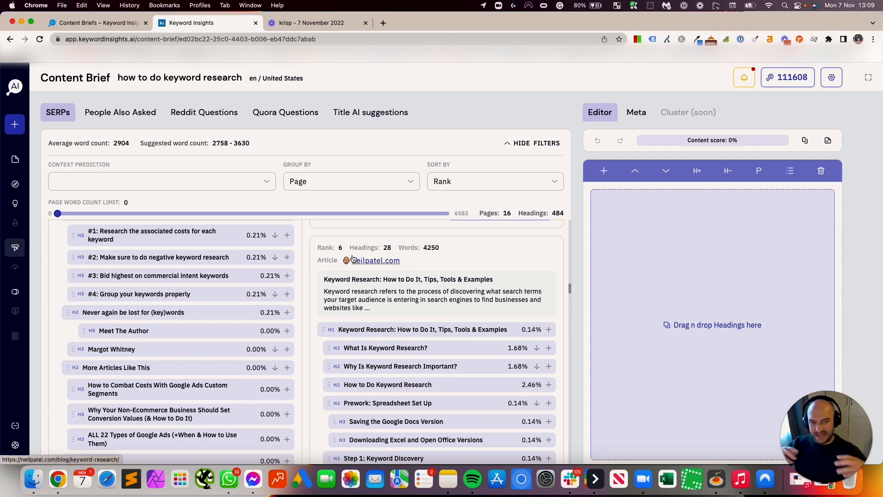
pyautogui.scroll(-5, 352, 259)
pyautogui.scroll(-5, 350, 343)
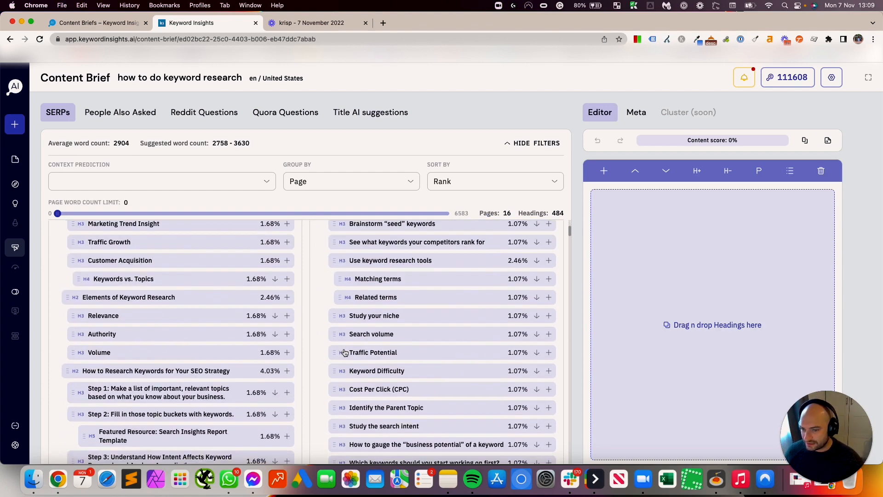
pyautogui.scroll(5, 351, 344)
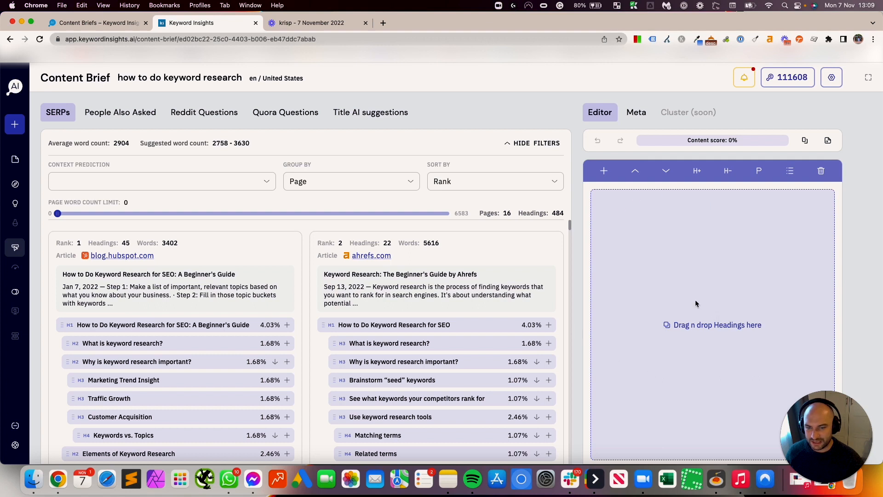
# Add the HubSpot article's H1 to the outline and reword it as "How to Do Keyword Research for SEO: A Complete Guide".
pyautogui.click(288, 326)
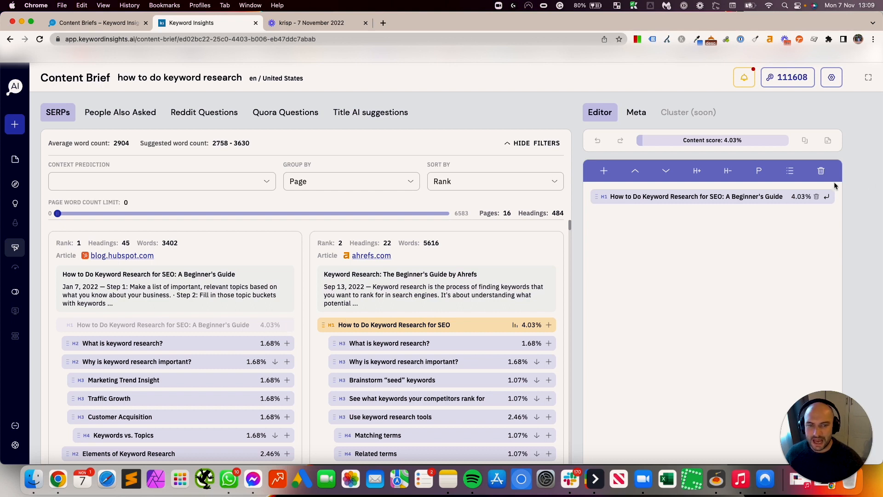
pyautogui.click(755, 200)
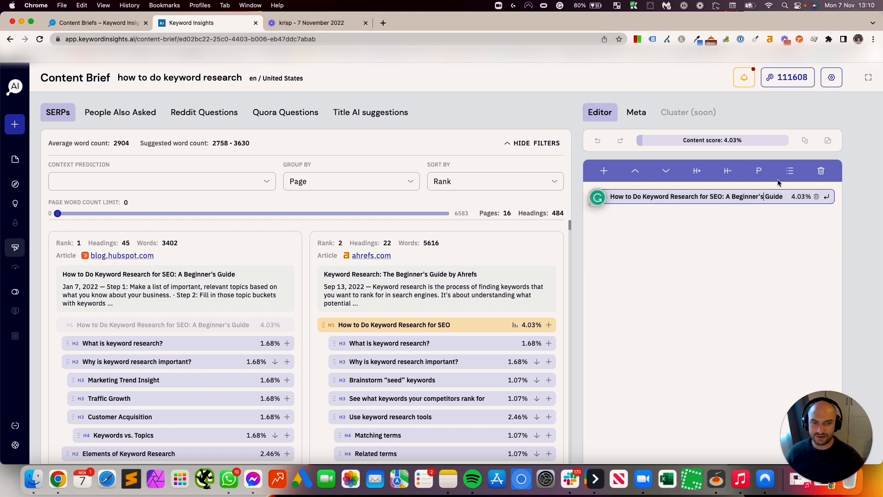
pyautogui.press('BackSpace')
pyautogui.press('BackSpace')
pyautogui.press('BackSpace')
pyautogui.press('BackSpace')
pyautogui.press('BackSpace')
pyautogui.press('BackSpace')
pyautogui.press('BackSpace')
pyautogui.press('BackSpace')
pyautogui.press('BackSpace')
pyautogui.press('BackSpace')
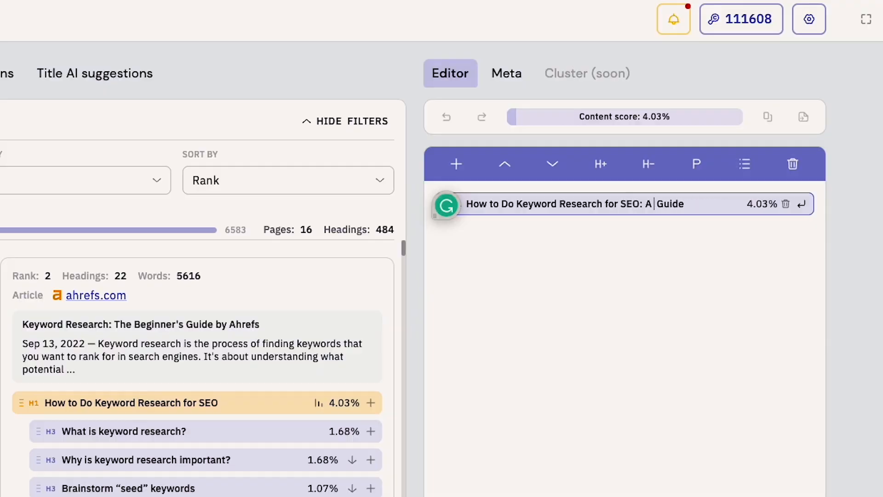
pyautogui.write('Complete')
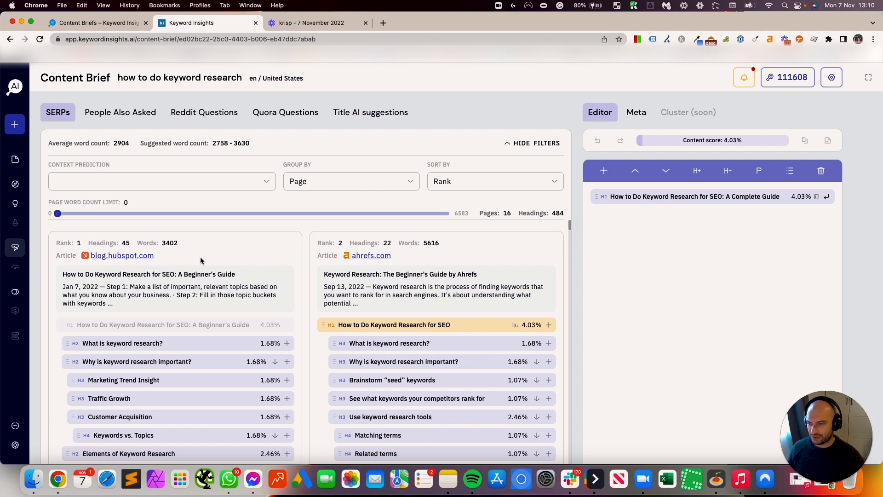
# Add HubSpot's "What is keyword research?" H2 to the outline, generate AI text under it and regenerate that text.
pyautogui.scroll(-1, 230, 285)
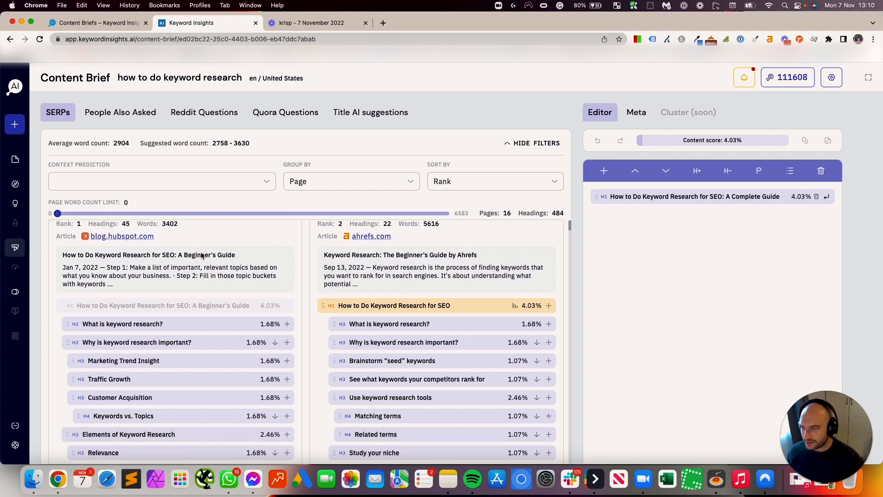
pyautogui.click(287, 324)
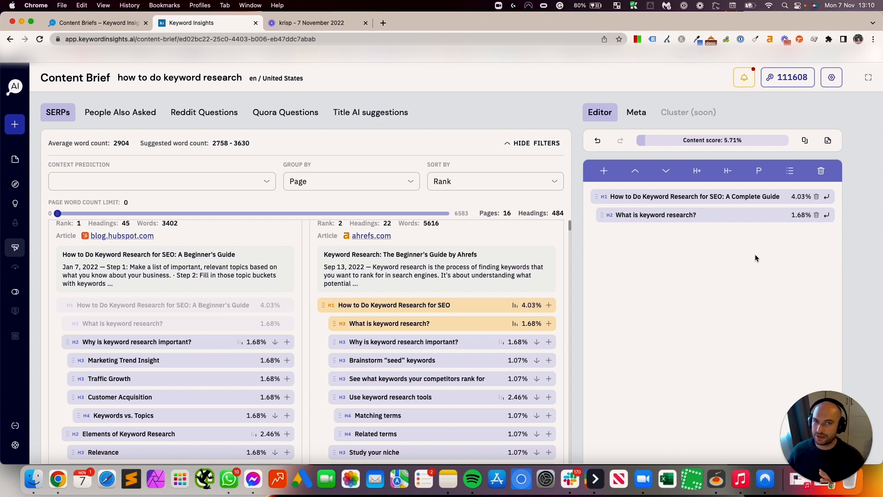
pyautogui.click(826, 215)
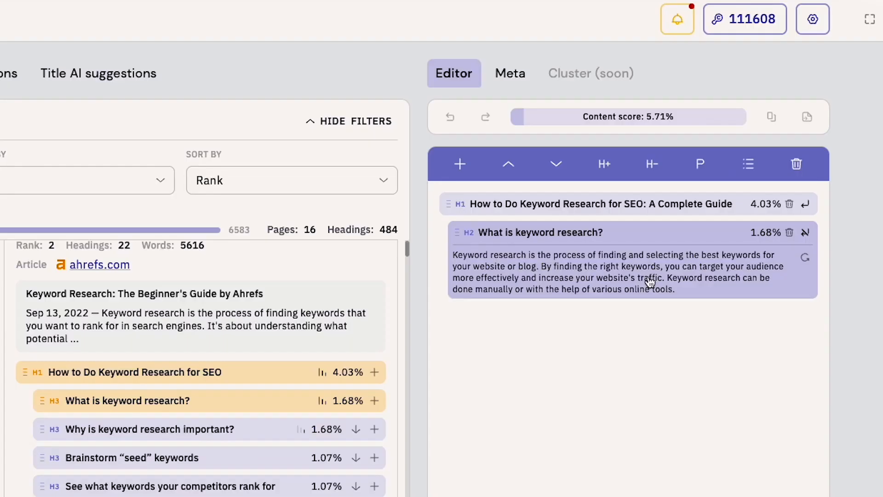
pyautogui.doubleClick(648, 279)
pyautogui.click(645, 279)
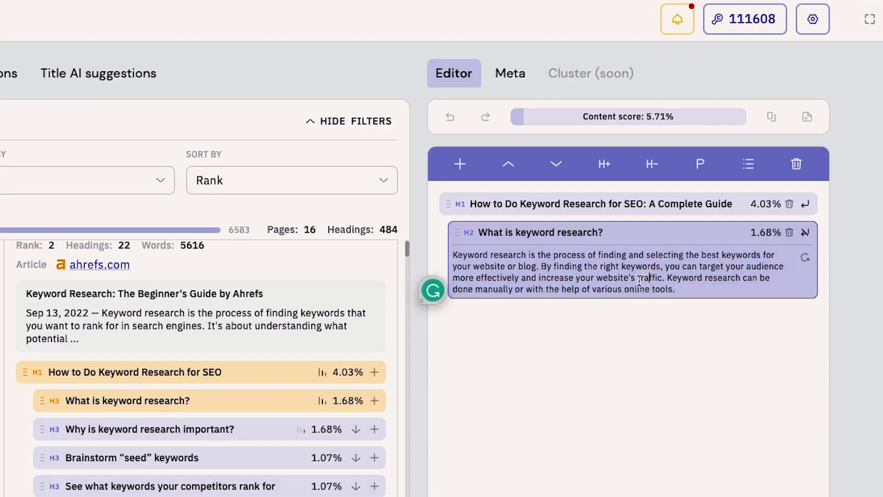
pyautogui.click(624, 348)
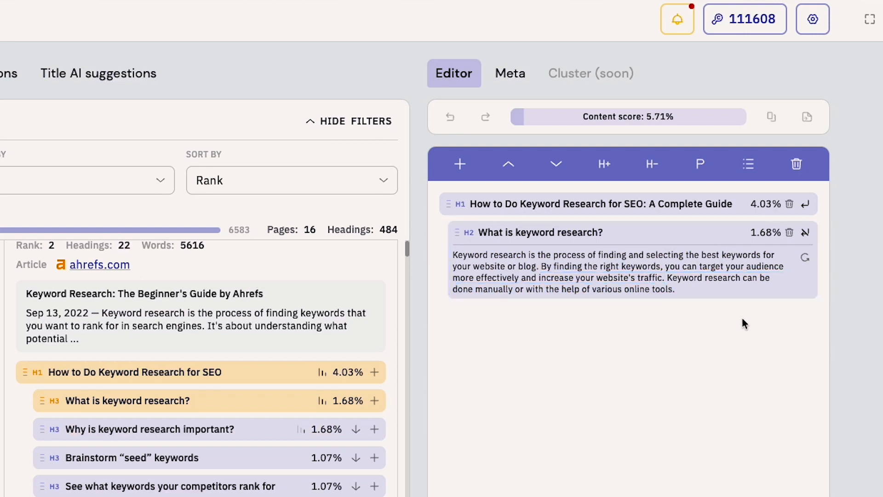
pyautogui.click(804, 258)
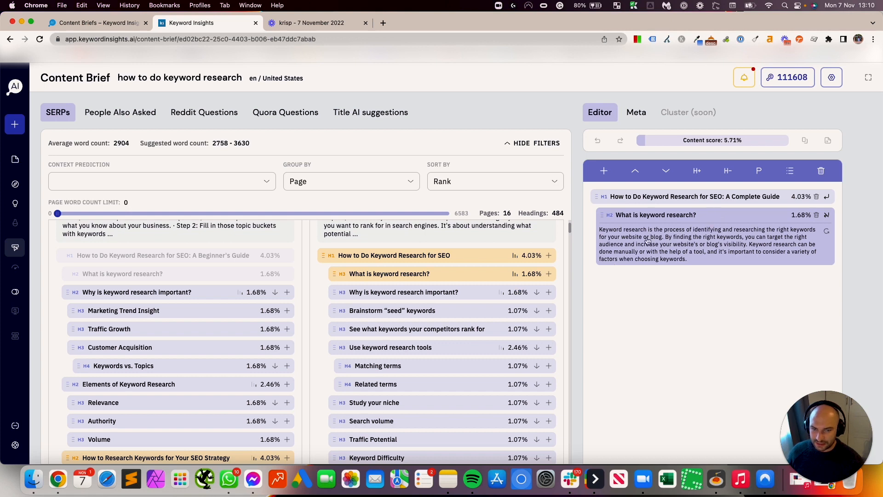
# Extract the key points of HubSpot's "Why is keyword research important?" H2 and add the heading with all three points to the outline.
pyautogui.click(287, 292)
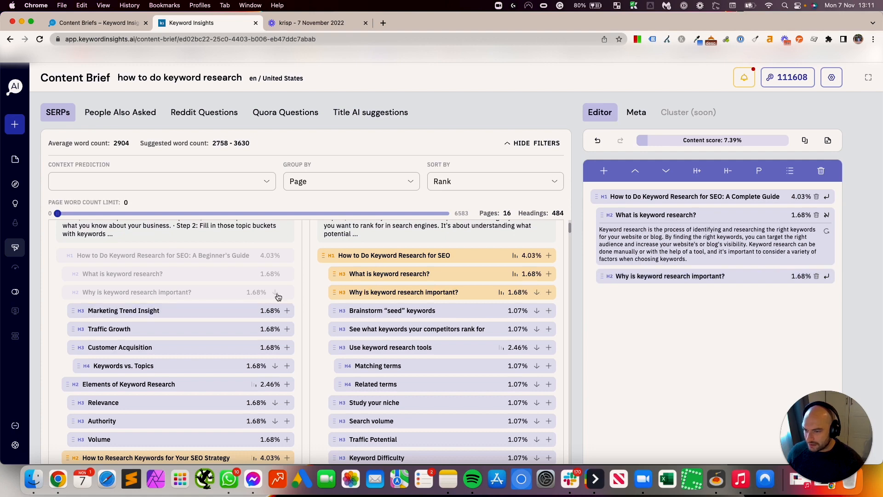
pyautogui.click(817, 277)
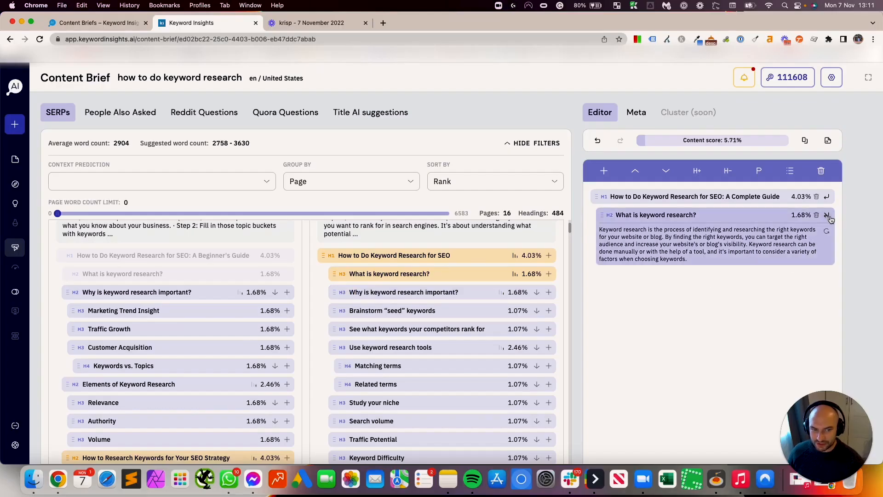
pyautogui.click(275, 293)
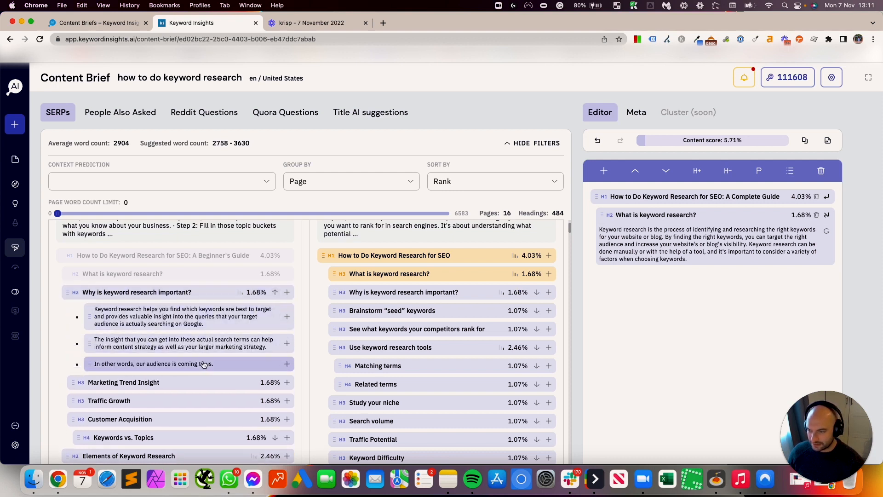
pyautogui.click(288, 292)
pyautogui.click(287, 317)
pyautogui.click(287, 344)
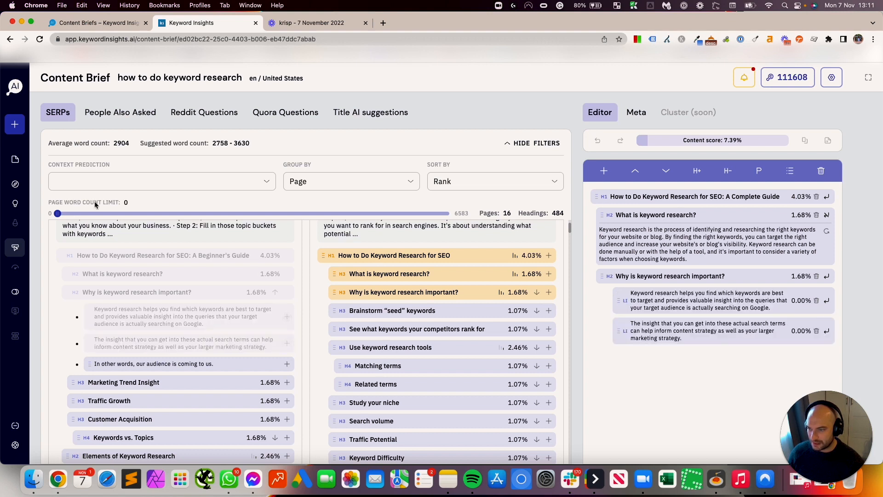
pyautogui.scroll(-3, 232, 307)
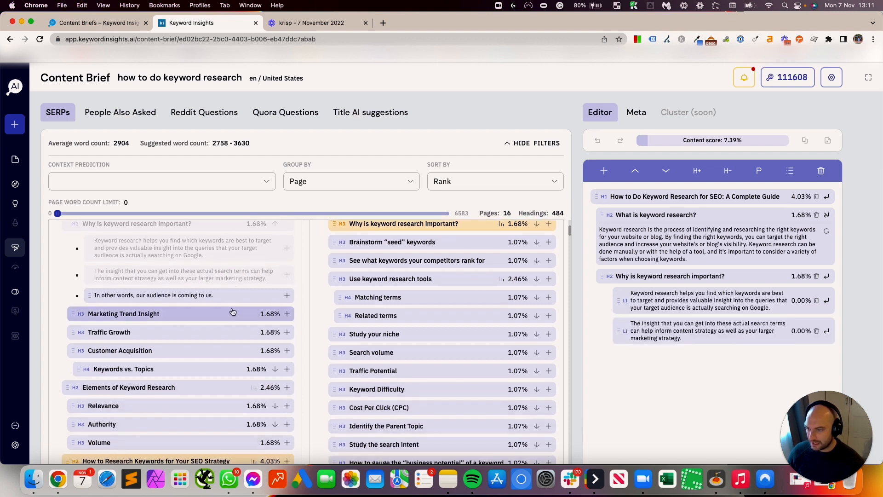
pyautogui.click(288, 296)
# Examine the remaining competitor headings and the highlighted ones similar to those already in the outline.
pyautogui.scroll(5, 373, 310)
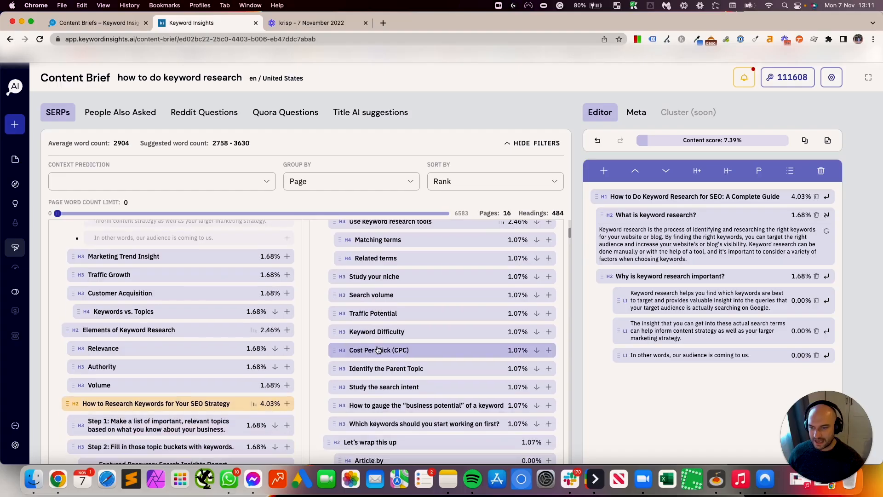
pyautogui.scroll(-5, 102, 396)
pyautogui.scroll(-15, 362, 322)
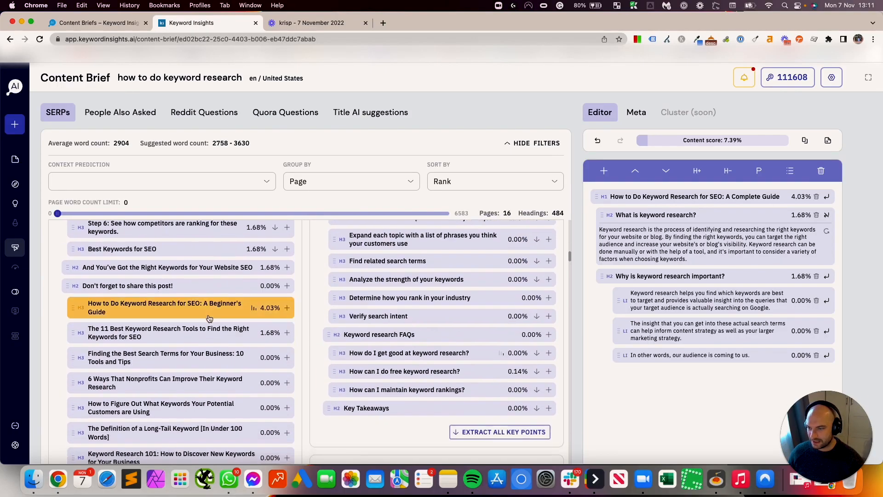
pyautogui.scroll(20, 362, 326)
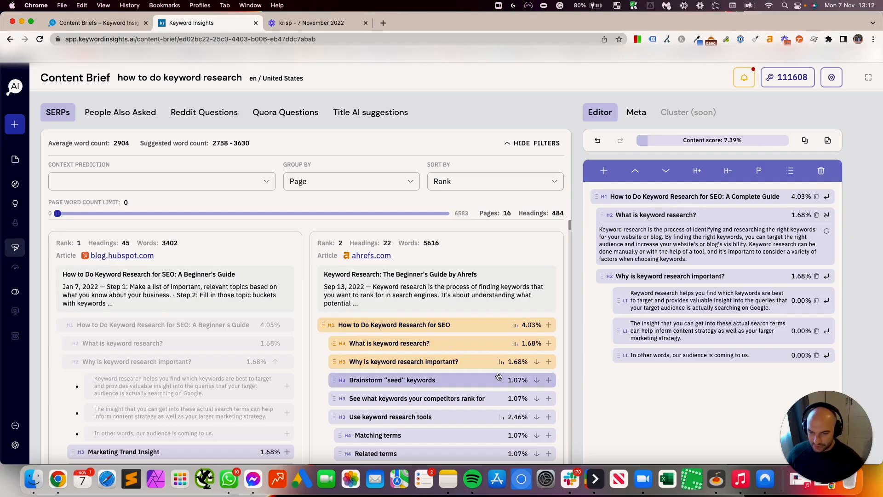
pyautogui.scroll(-3, 752, 395)
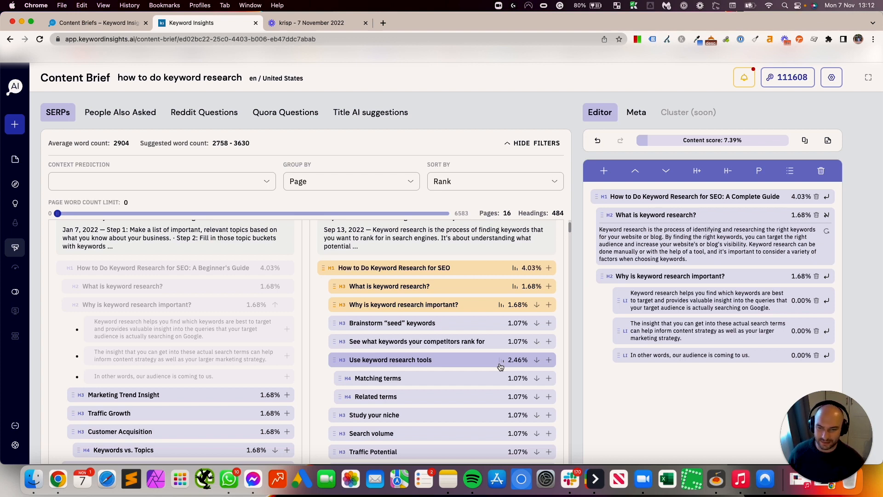
pyautogui.scroll(-10, 500, 366)
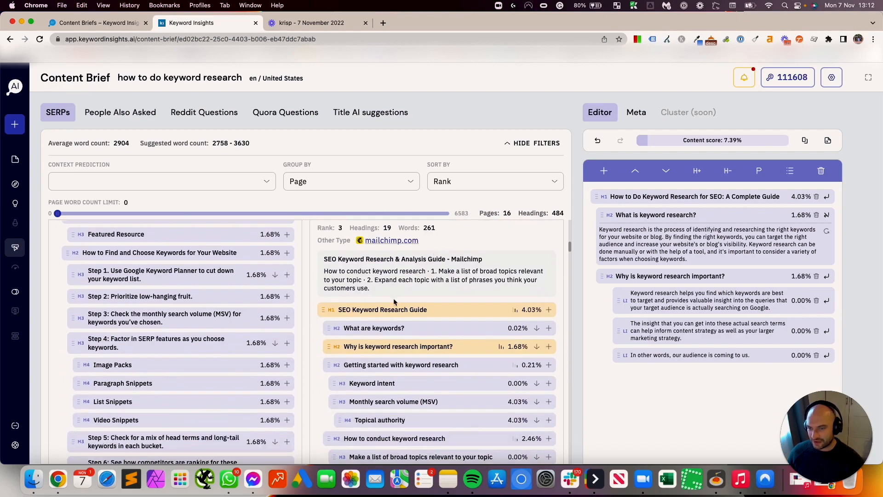
pyautogui.scroll(10, 393, 301)
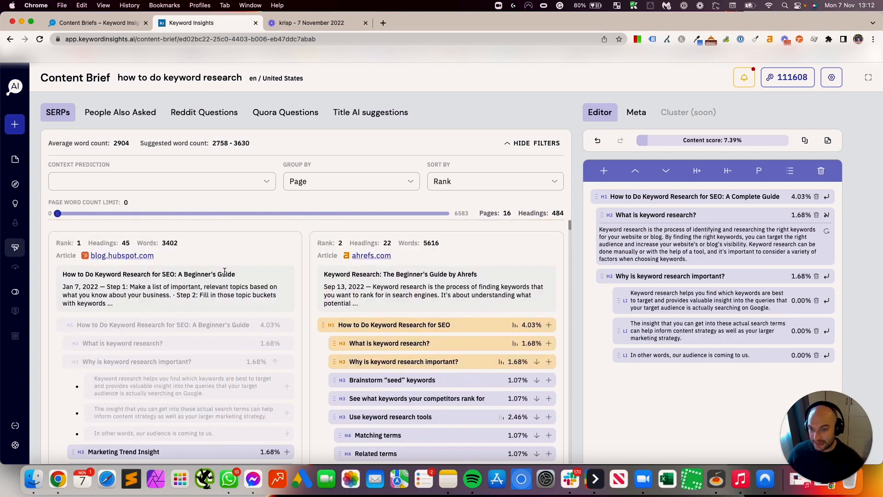
# Extract the key points of Mailchimp's "What are keywords?" H2 and add the heading with all three points to the outline.
pyautogui.scroll(-10, 302, 290)
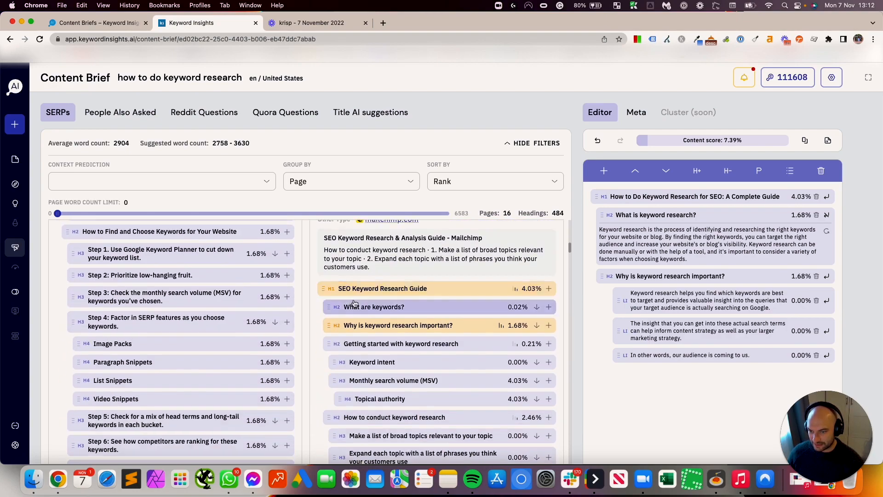
pyautogui.scroll(10, 399, 308)
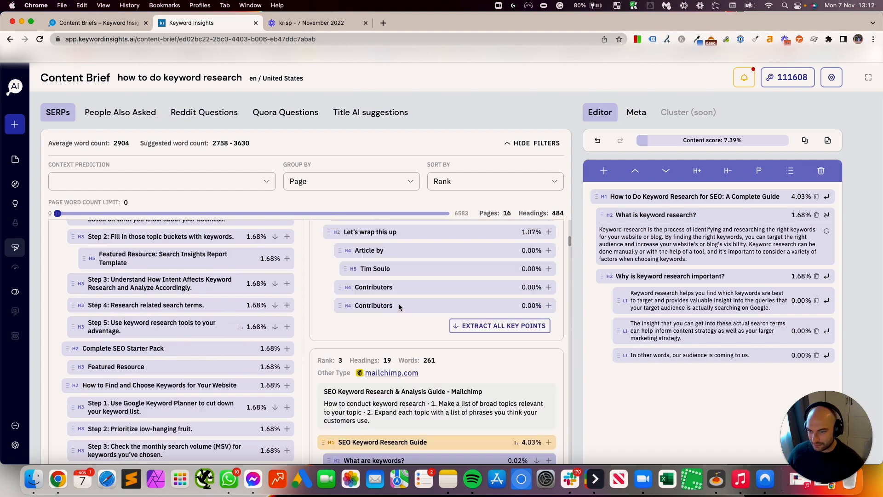
pyautogui.scroll(-8, 411, 329)
pyautogui.scroll(-5, 405, 322)
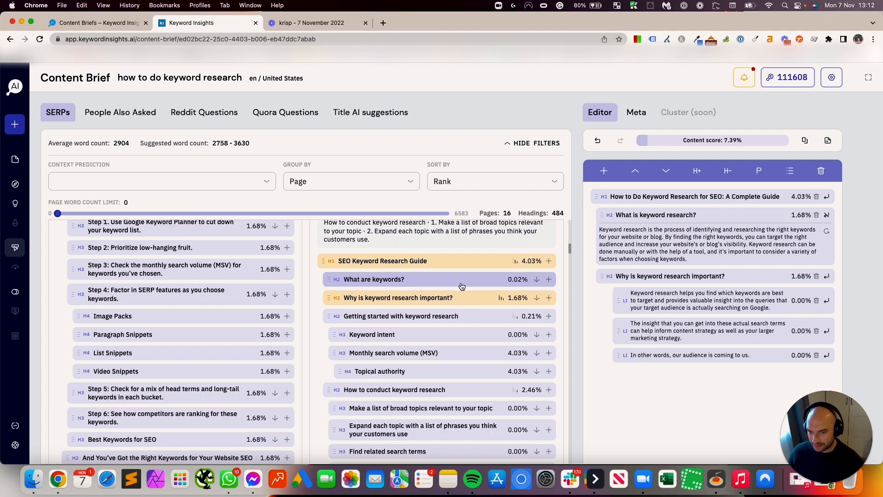
pyautogui.click(536, 280)
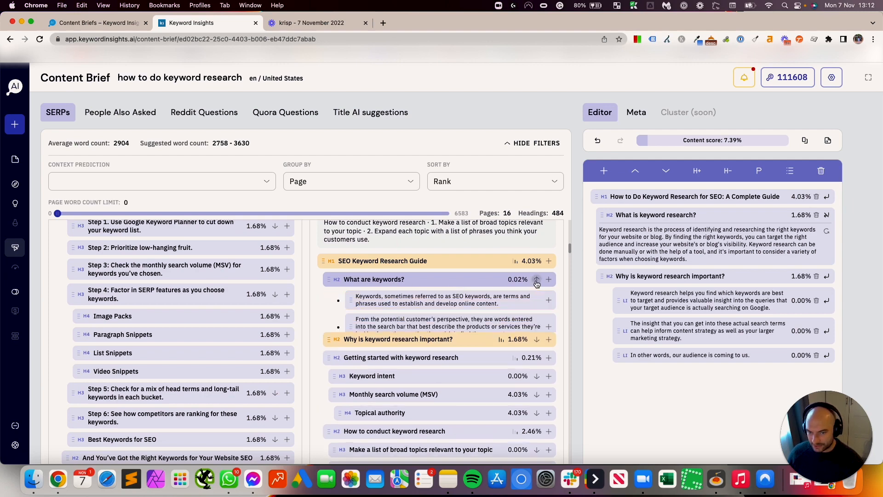
pyautogui.click(549, 280)
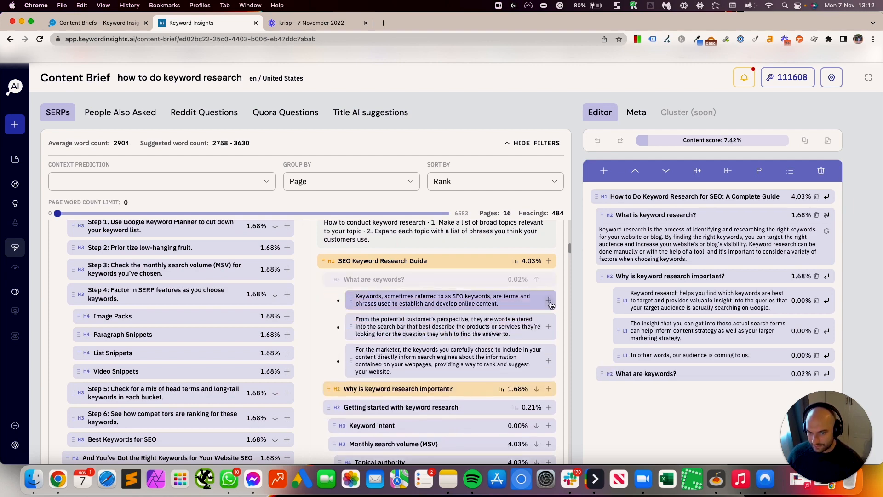
pyautogui.click(549, 300)
pyautogui.click(549, 326)
pyautogui.click(549, 361)
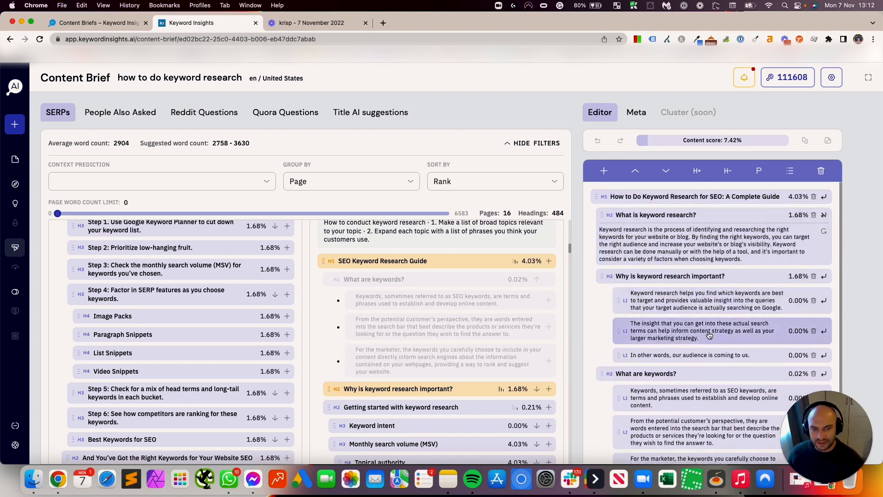
# Move the "What are keywords?" section with its three points above "What is keyword research?" in the outline.
pyautogui.scroll(-1, 708, 322)
pyautogui.scroll(1, 708, 321)
pyautogui.scroll(-1, 708, 321)
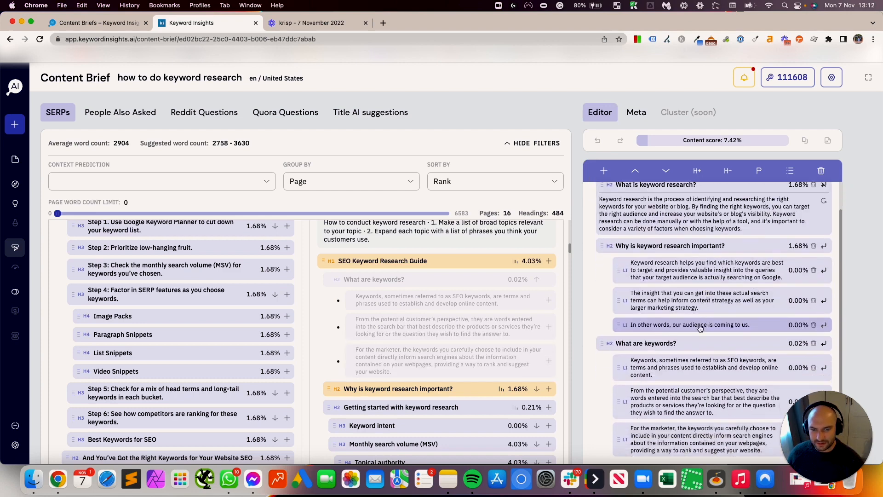
pyautogui.click(681, 345)
pyautogui.scroll(1, 681, 344)
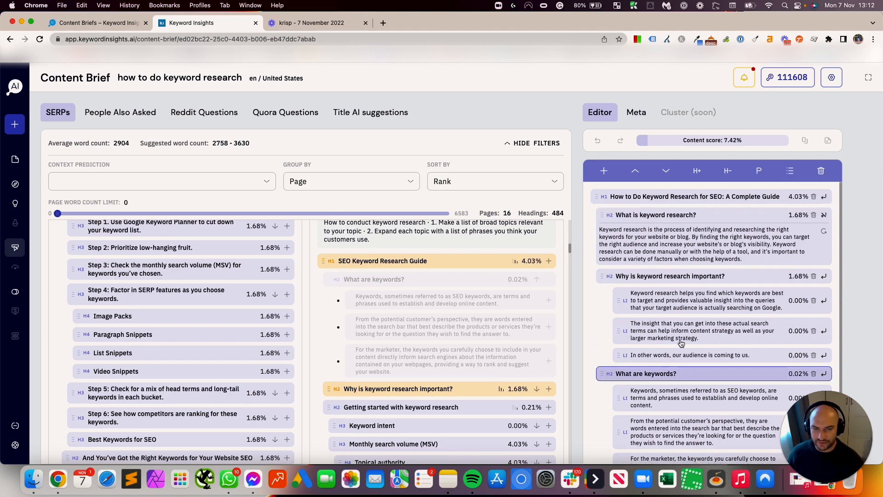
pyautogui.click(589, 309)
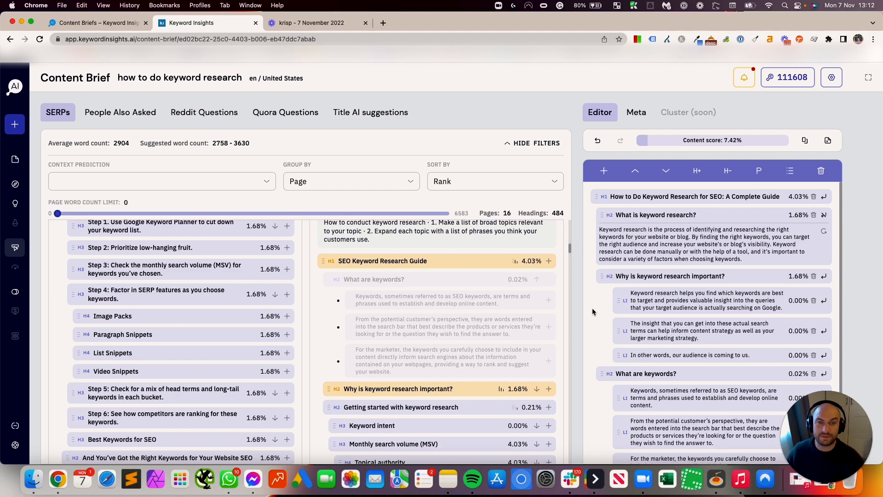
pyautogui.click(667, 373)
pyautogui.scroll(-1, 668, 371)
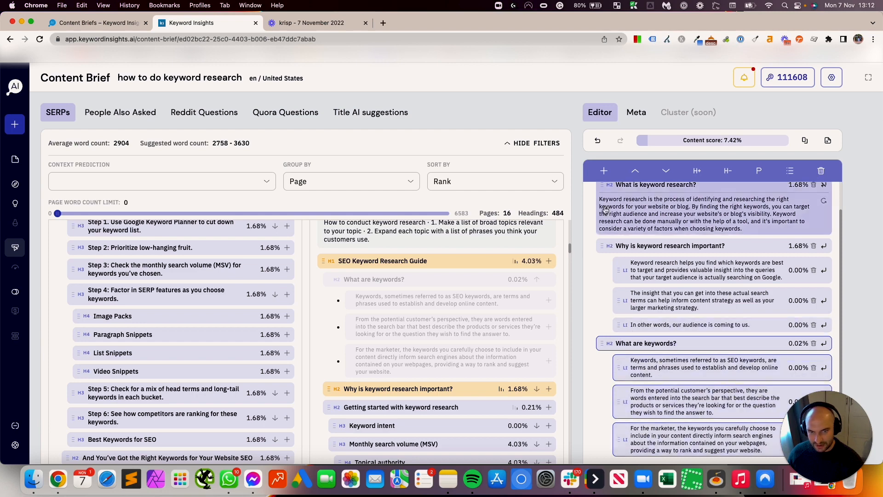
pyautogui.click(636, 172)
pyautogui.click(636, 172)
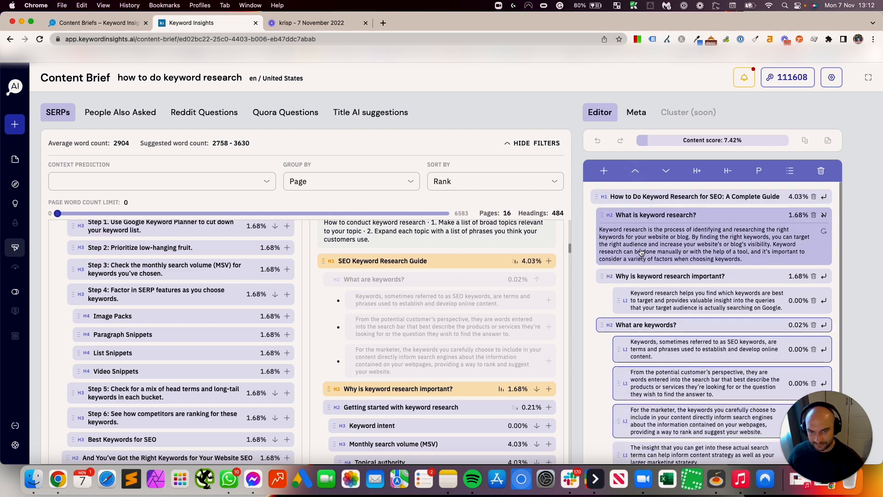
pyautogui.click(636, 172)
pyautogui.click(636, 172)
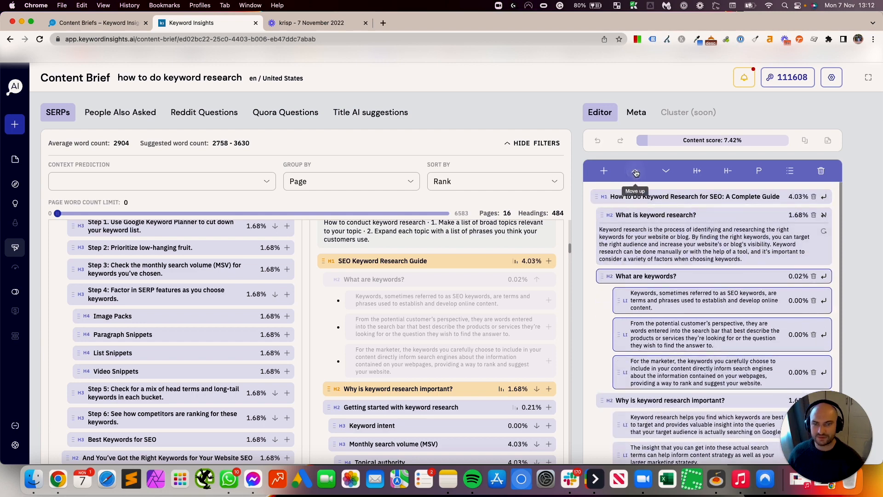
pyautogui.click(636, 172)
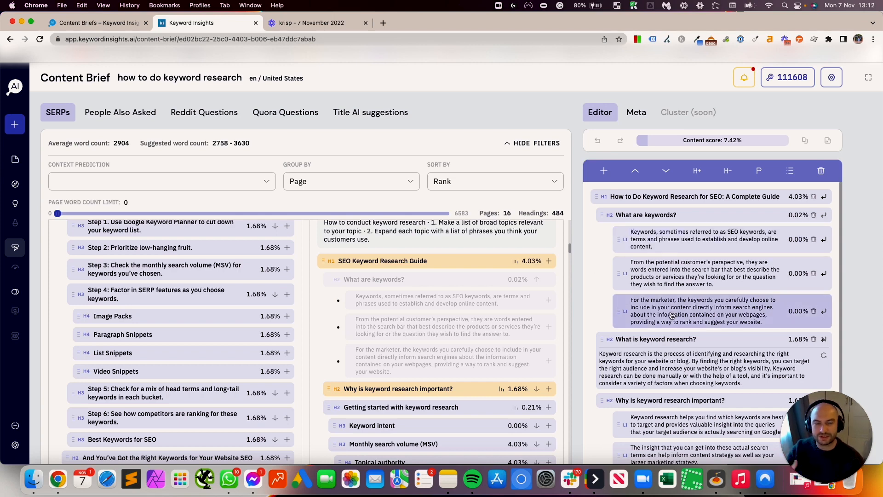
# Add Mailchimp's "How to conduct keyword research" H2 to the outline.
pyautogui.scroll(-1, 678, 295)
pyautogui.scroll(1, 678, 294)
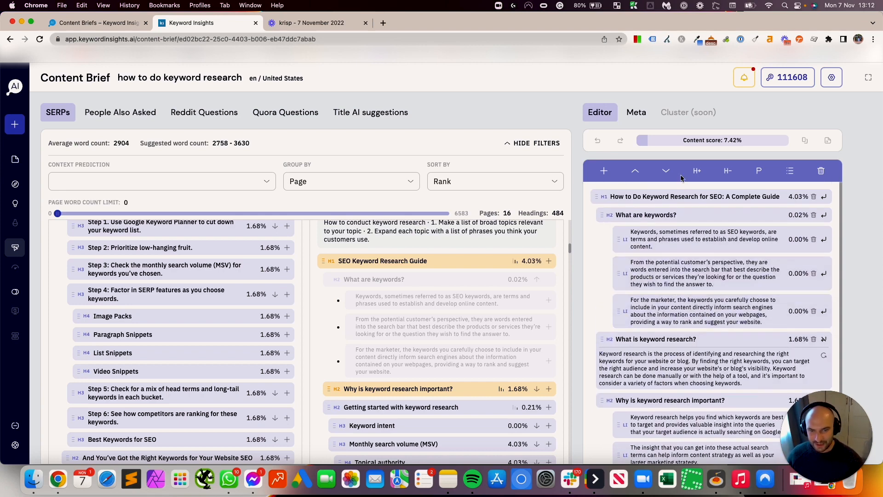
pyautogui.scroll(-1, 624, 416)
pyautogui.scroll(-10, 471, 366)
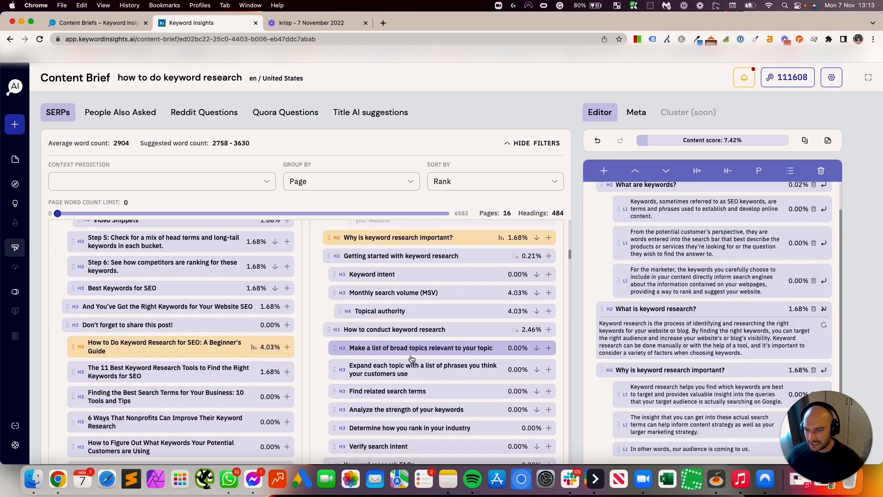
pyautogui.scroll(5, 412, 352)
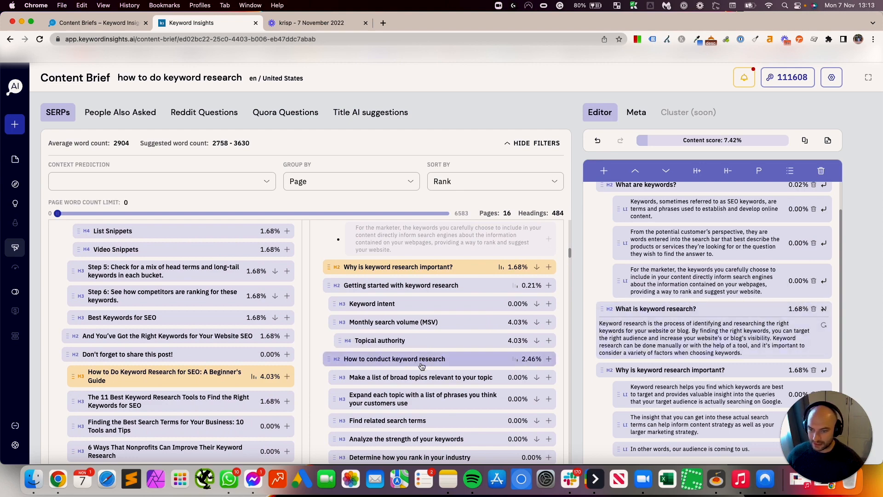
pyautogui.click(549, 359)
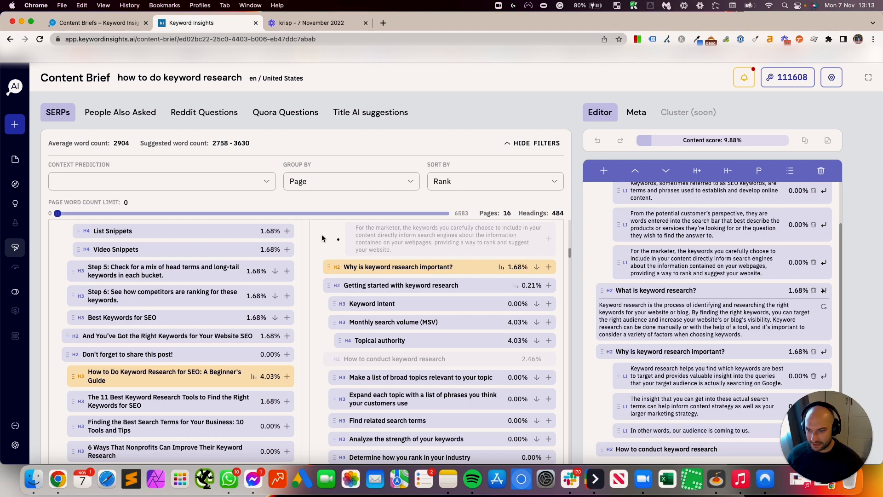
# Add Mailchimp's H3s on listing broad topics, expanding each topic with customer phrases and finding related search terms, without their key points.
pyautogui.scroll(-1, 319, 233)
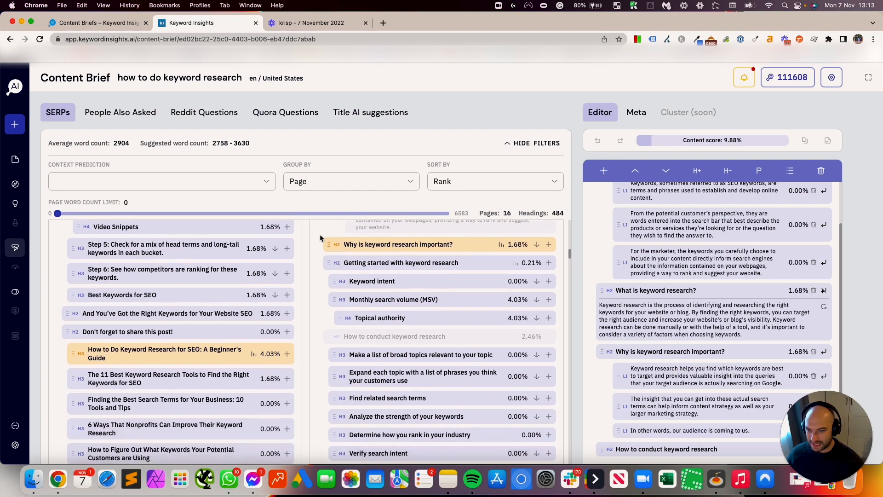
pyautogui.click(549, 355)
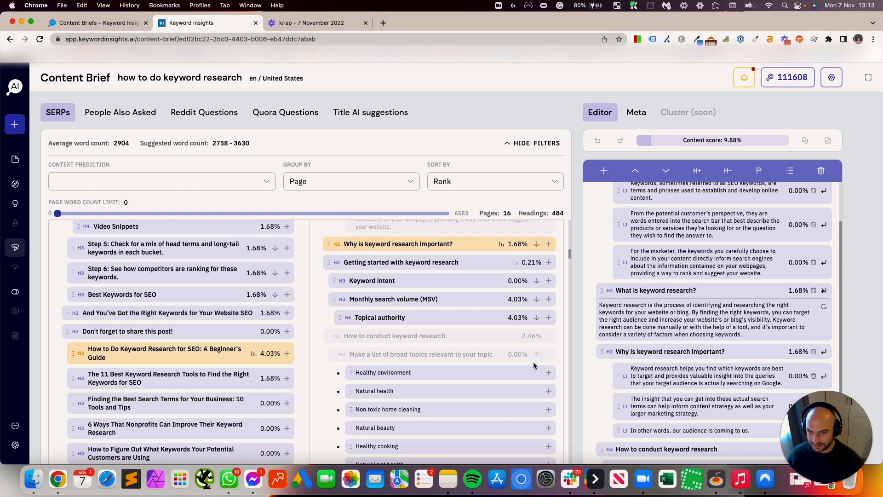
pyautogui.scroll(-3, 533, 363)
pyautogui.scroll(2, 533, 359)
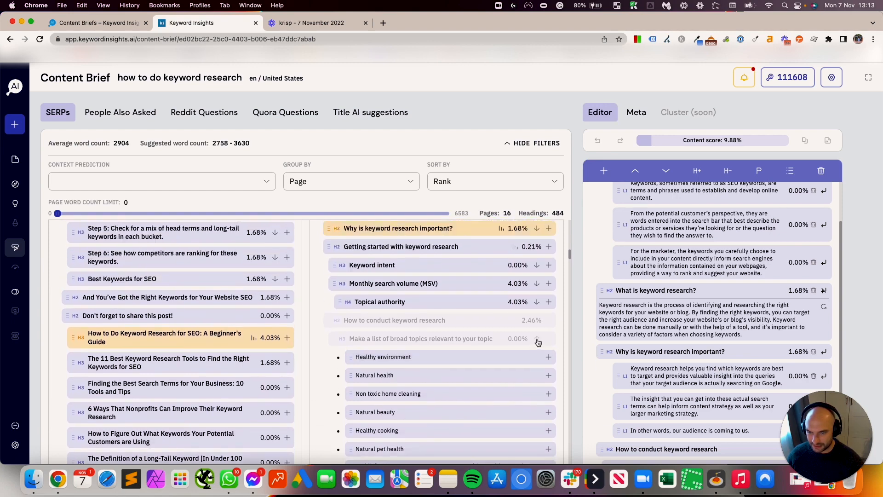
pyautogui.click(538, 340)
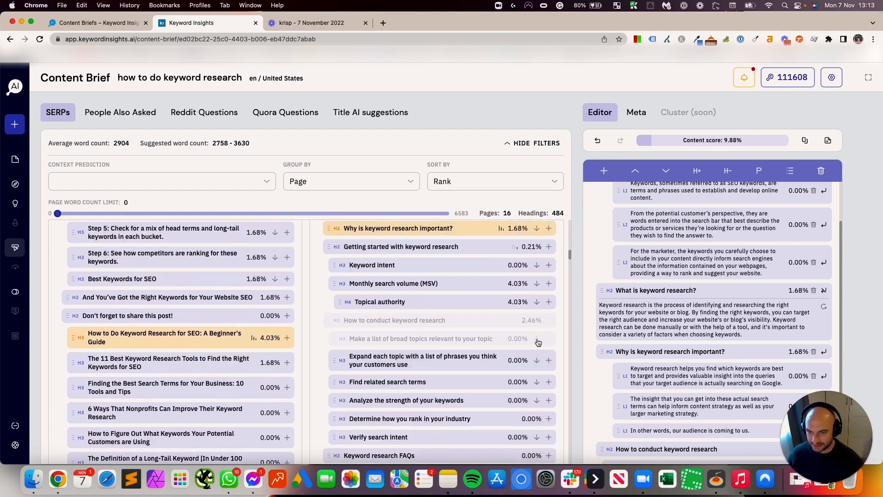
pyautogui.click(548, 361)
pyautogui.click(549, 382)
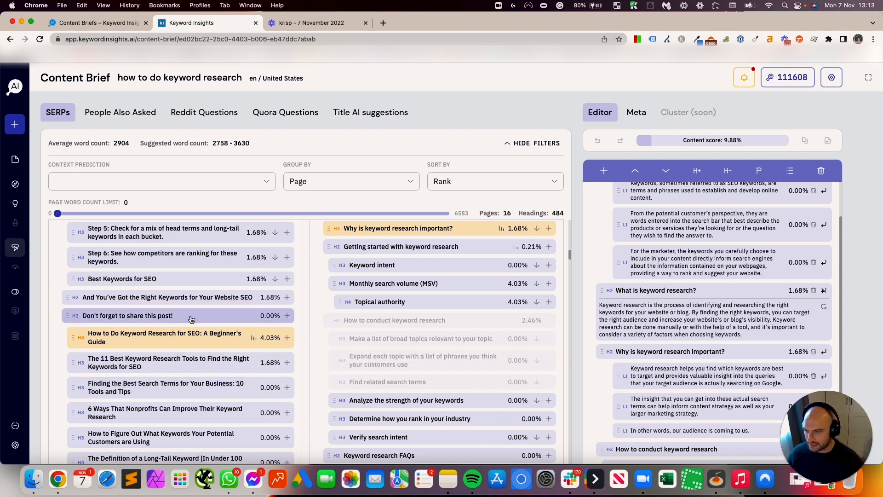
pyautogui.scroll(-2, 192, 306)
pyautogui.scroll(-1, 192, 306)
pyautogui.scroll(-2, 662, 442)
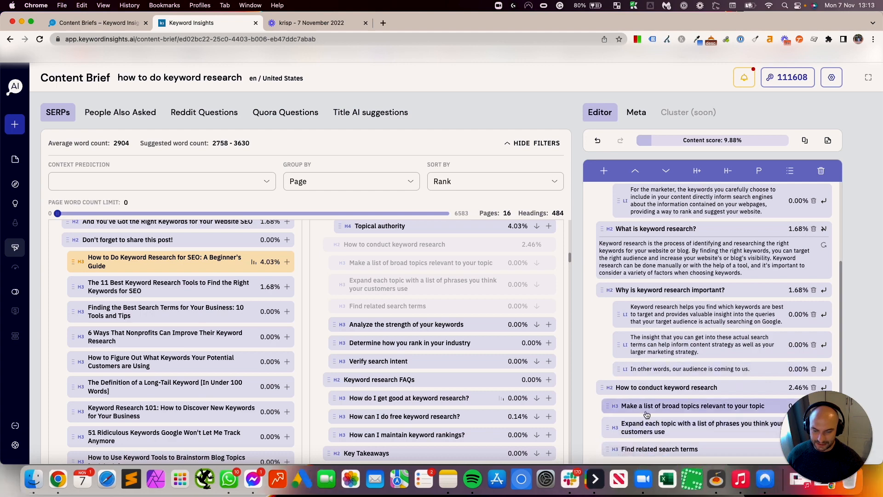
pyautogui.click(604, 171)
pyautogui.moveTo(654, 448); pyautogui.dragTo(645, 405)
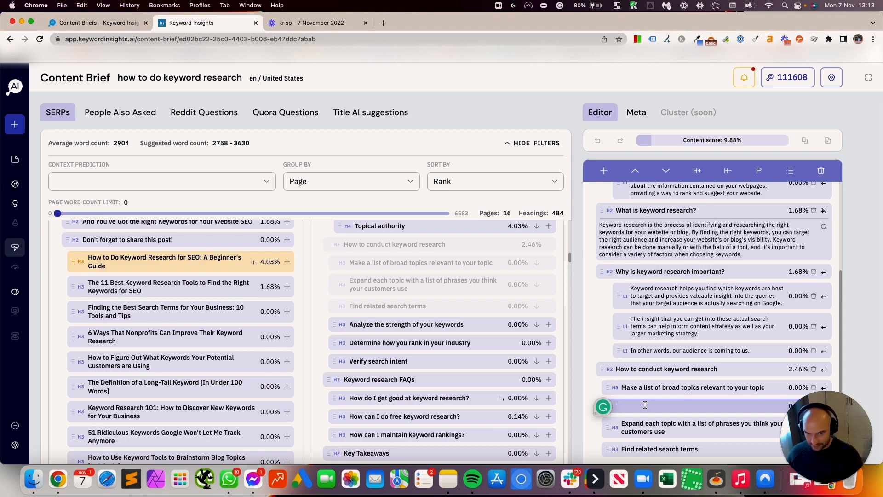
pyautogui.write('Please ')
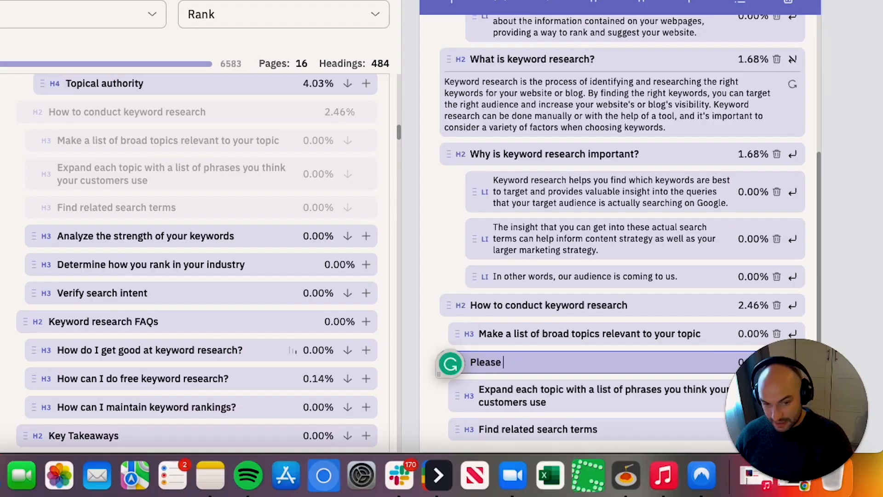
pyautogui.write('se')
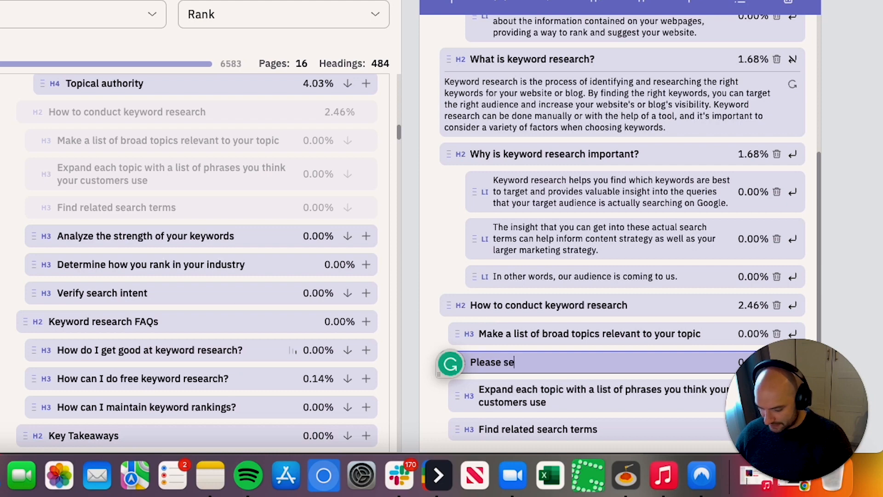
pyautogui.write('e this guide: for')
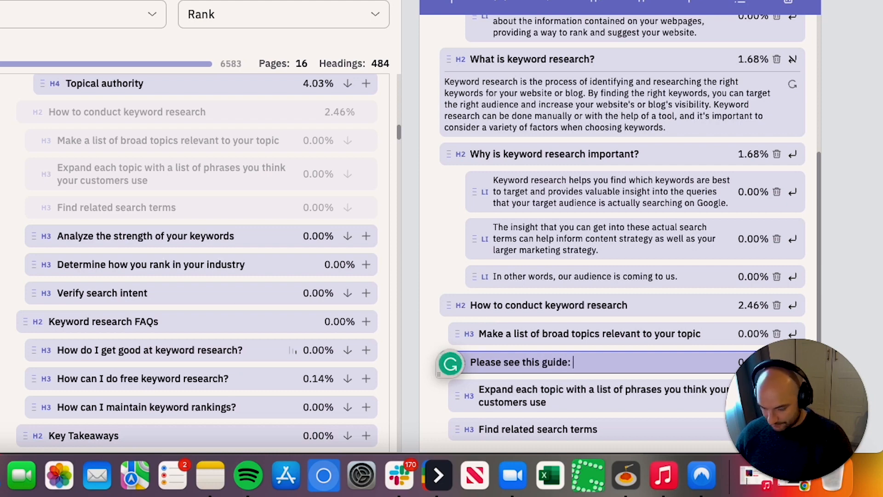
pyautogui.press('BackSpace')
pyautogui.press('BackSpace')
pyautogui.press('BackSpace')
pyautogui.press('BackSpace')
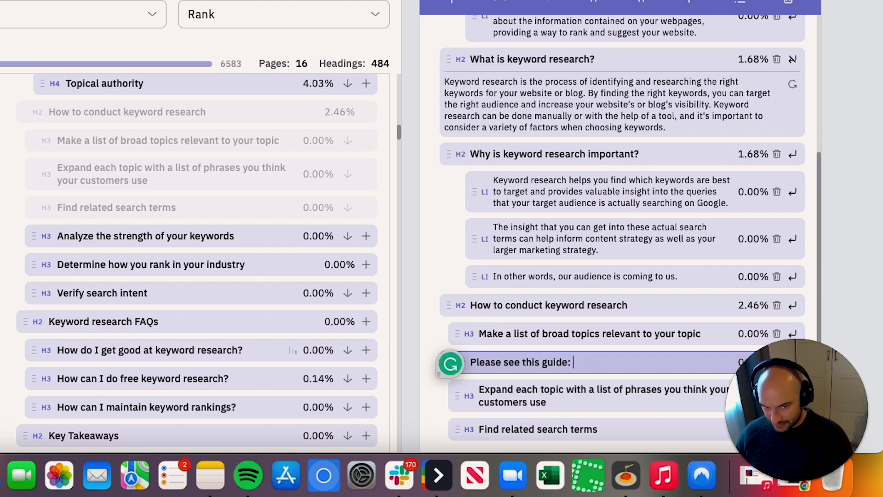
pyautogui.write('www.exa')
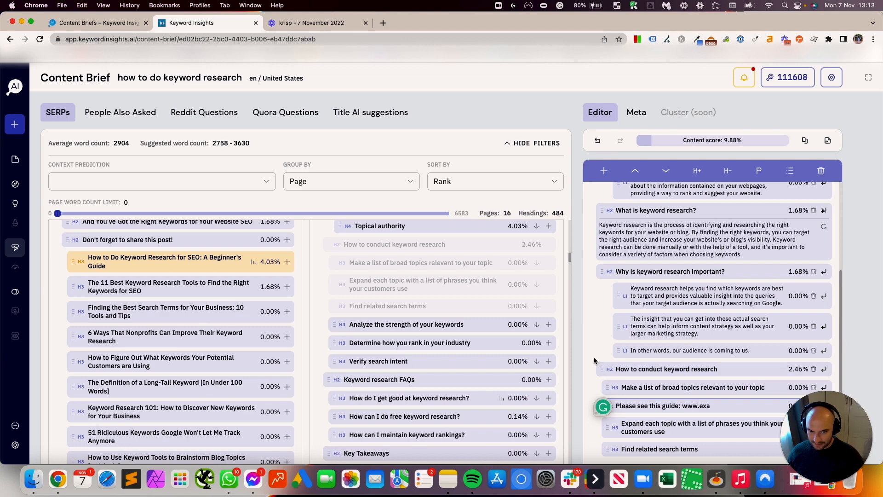
pyautogui.click(593, 358)
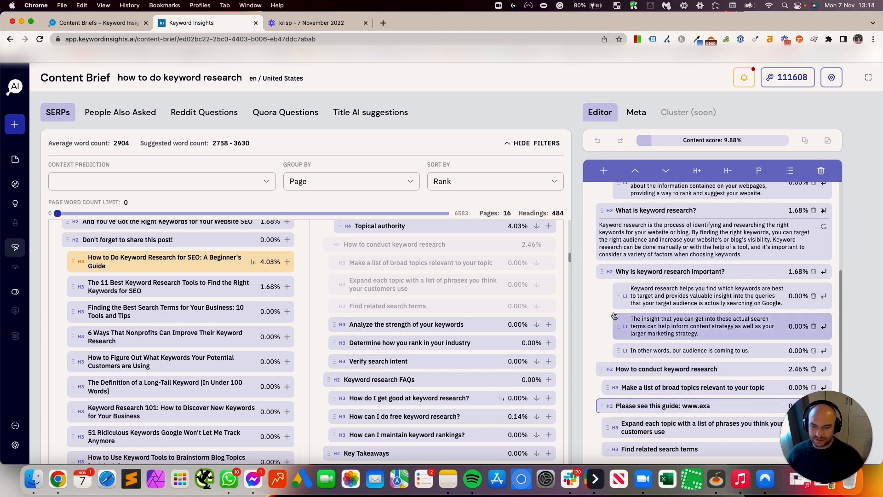
pyautogui.click(759, 171)
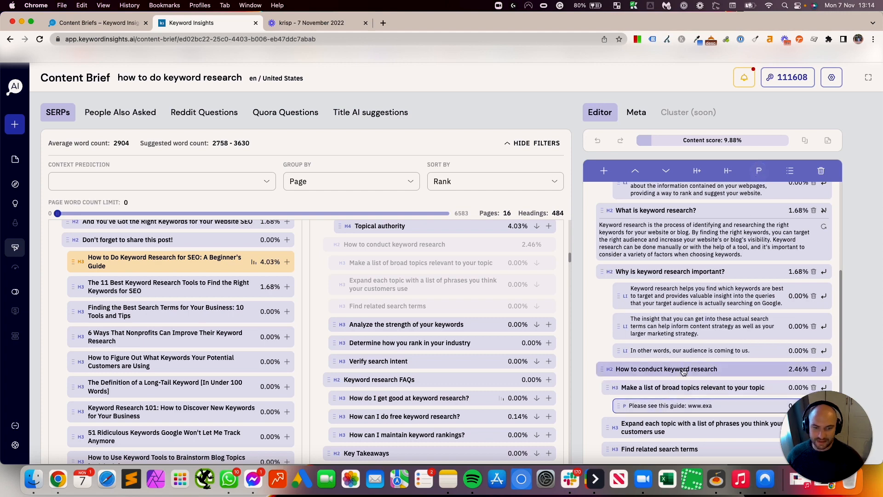
# Insert a custom heading "Add own heading here" below the guide note in the outline and select it.
pyautogui.scroll(-5, 571, 345)
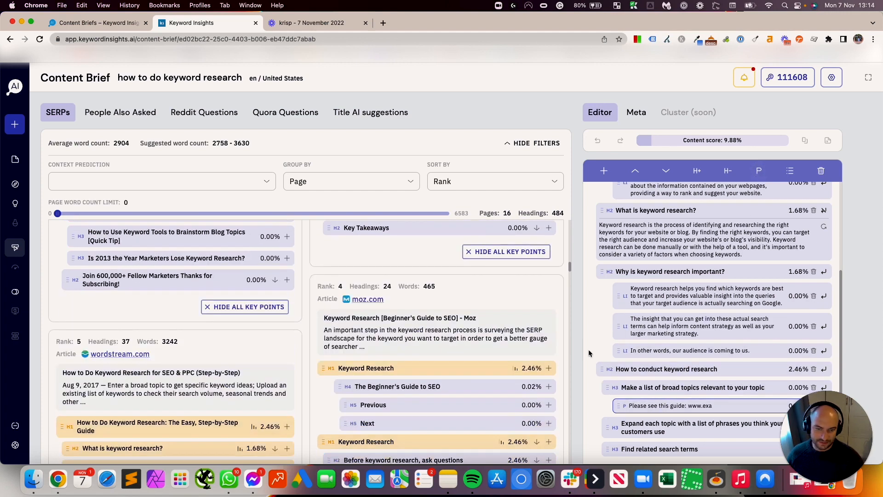
pyautogui.click(604, 172)
pyautogui.click(653, 399)
pyautogui.write('Add own headi')
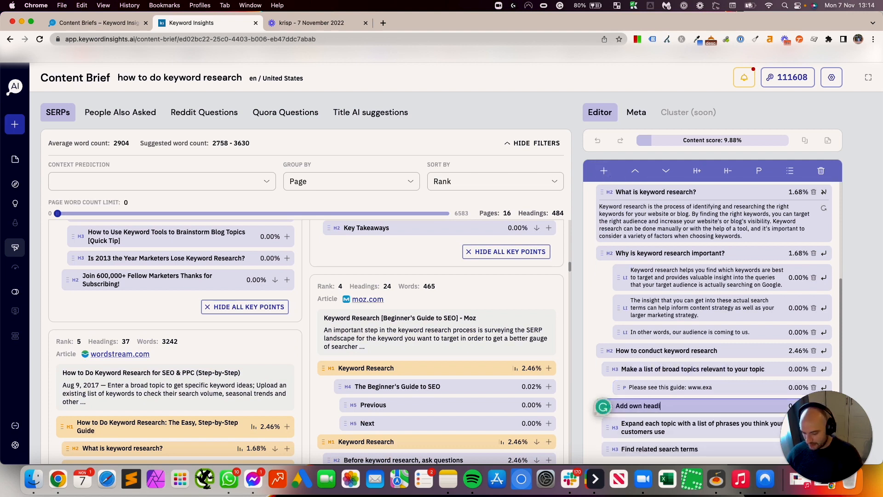
pyautogui.write('ng here')
pyautogui.click(584, 383)
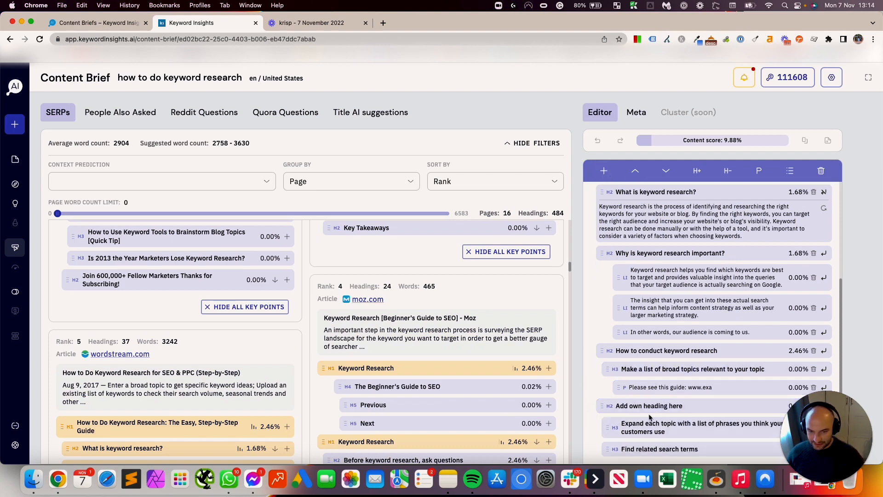
pyautogui.click(650, 406)
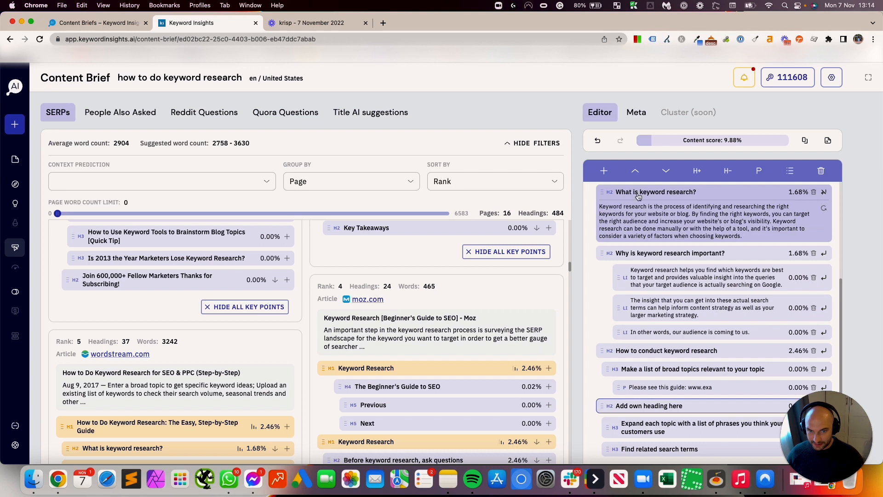
# Move the custom heading "Add own heading here" below "Expand each topic with a list of phrases" and demote it to H4.
pyautogui.click(667, 173)
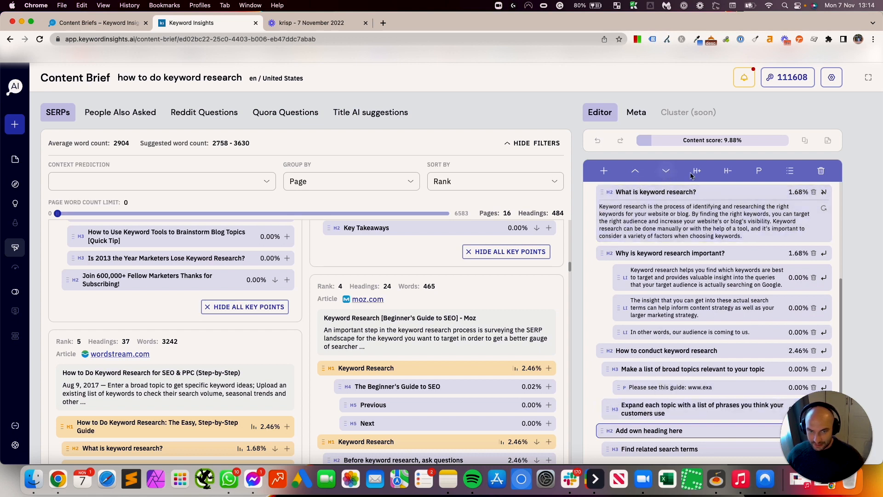
pyautogui.click(727, 171)
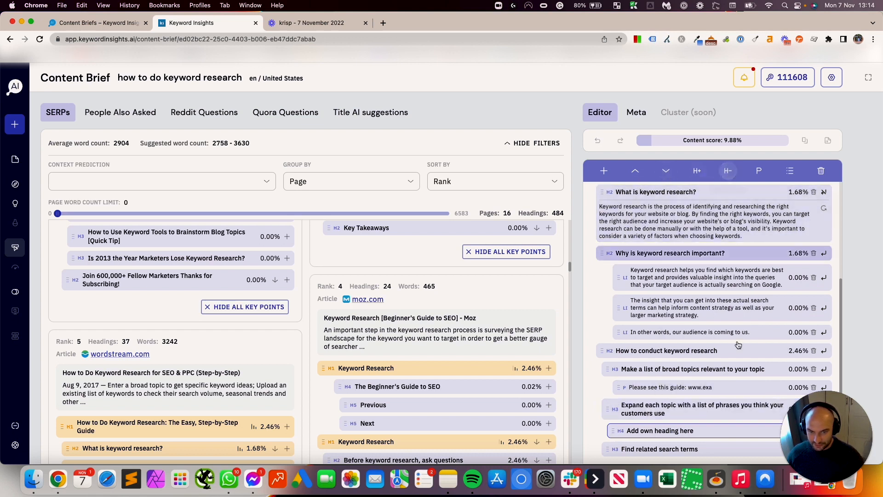
pyautogui.click(729, 172)
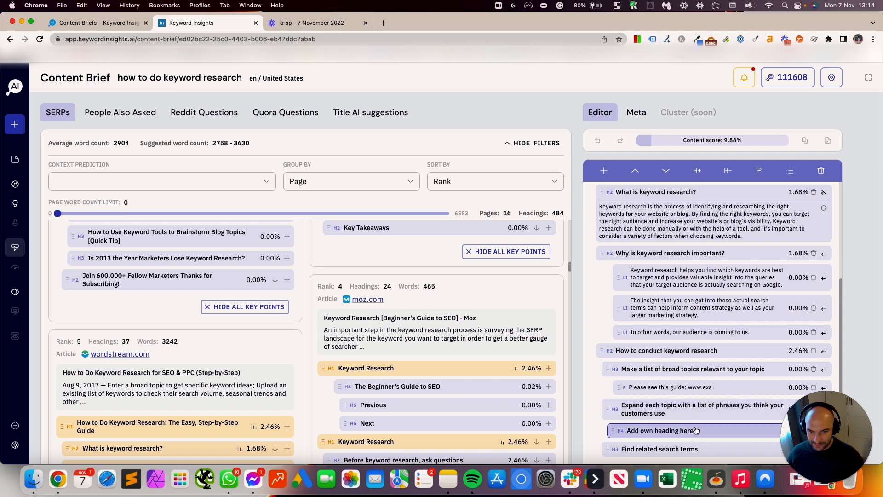
# Insert another custom heading "Add other heading here" below "Add own heading here" in the outline and demote it to H4.
pyautogui.click(605, 171)
pyautogui.scroll(-1, 656, 424)
pyautogui.click(655, 435)
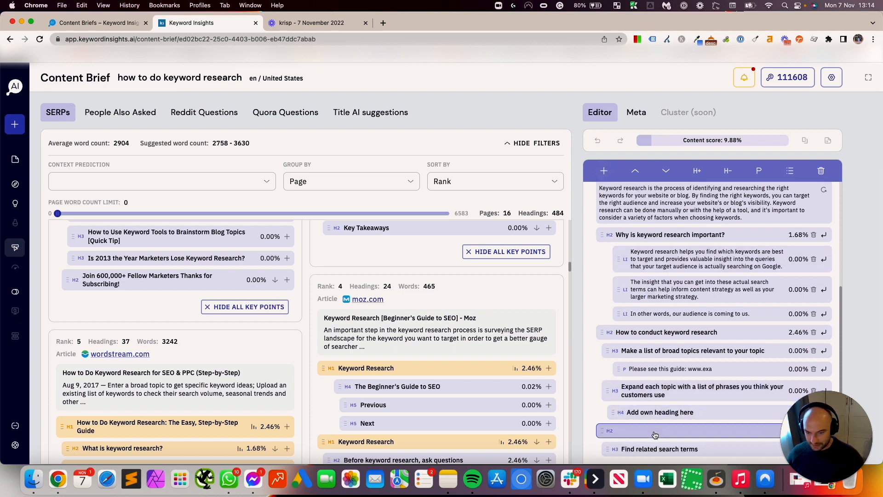
pyautogui.write('Add other heading here')
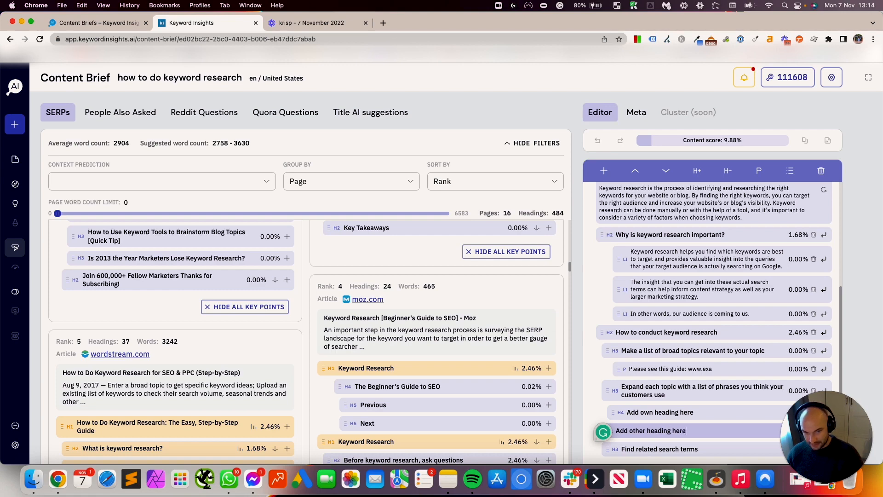
pyautogui.click(661, 415)
pyautogui.click(665, 432)
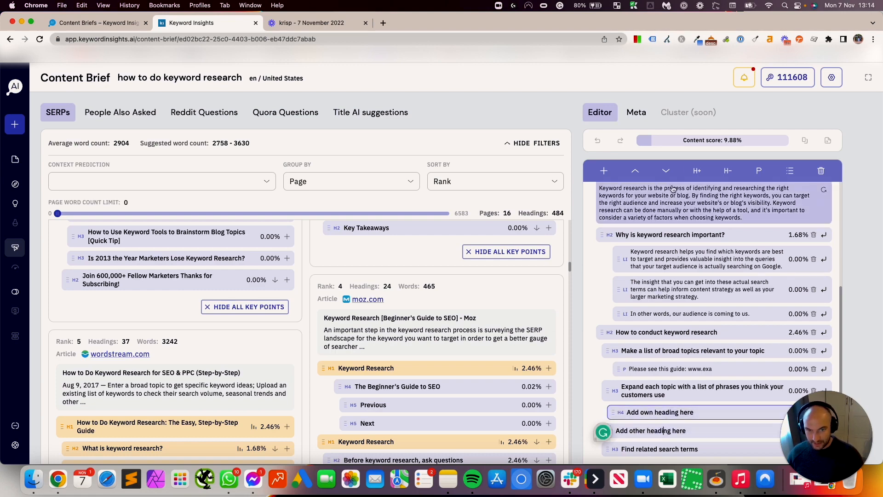
pyautogui.click(729, 172)
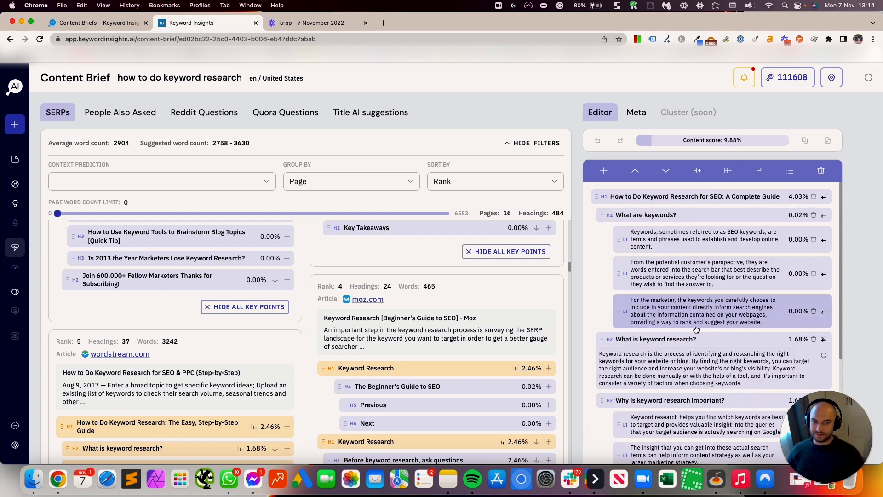
pyautogui.scroll(-3, 376, 385)
# Group the competitor headings by Similarity Med and review the clusters of similar headings.
pyautogui.scroll(-10, 376, 386)
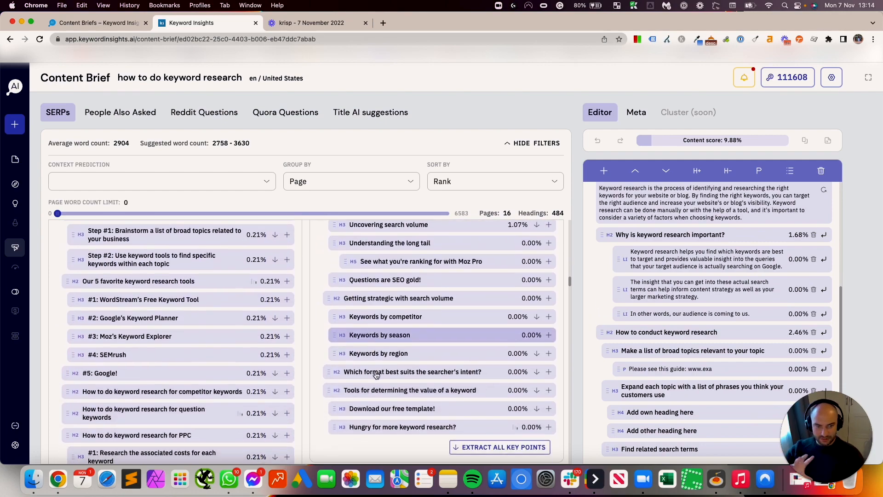
pyautogui.scroll(-15, 338, 360)
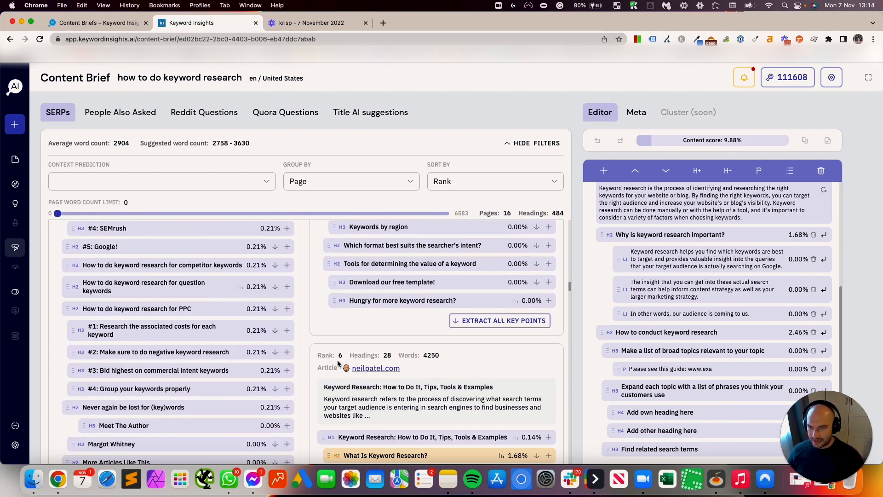
pyautogui.scroll(15, 339, 362)
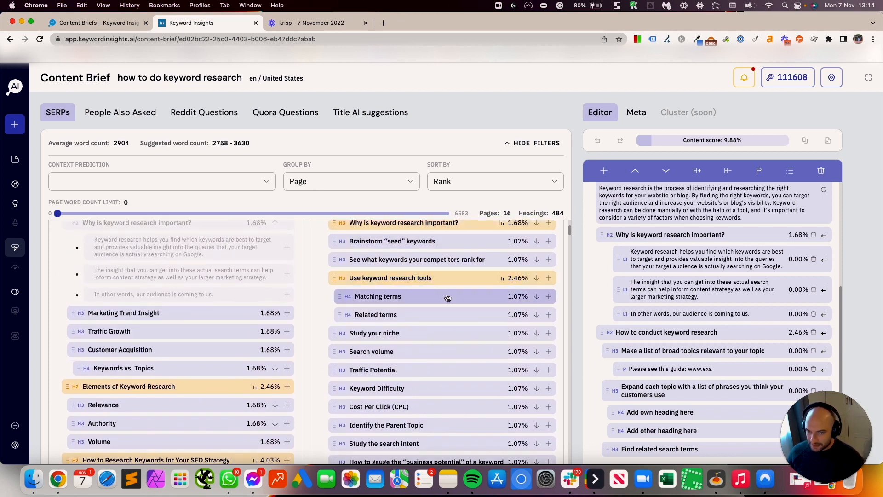
pyautogui.scroll(3, 490, 314)
pyautogui.scroll(1, 461, 312)
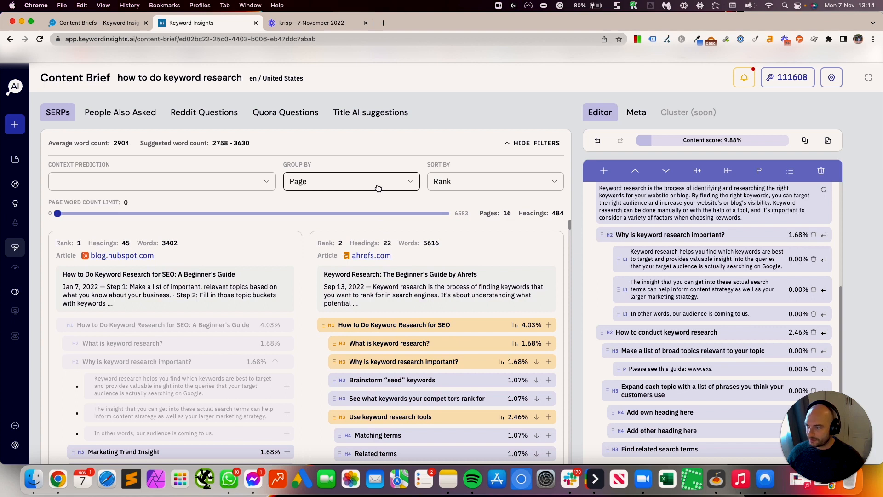
pyautogui.click(377, 185)
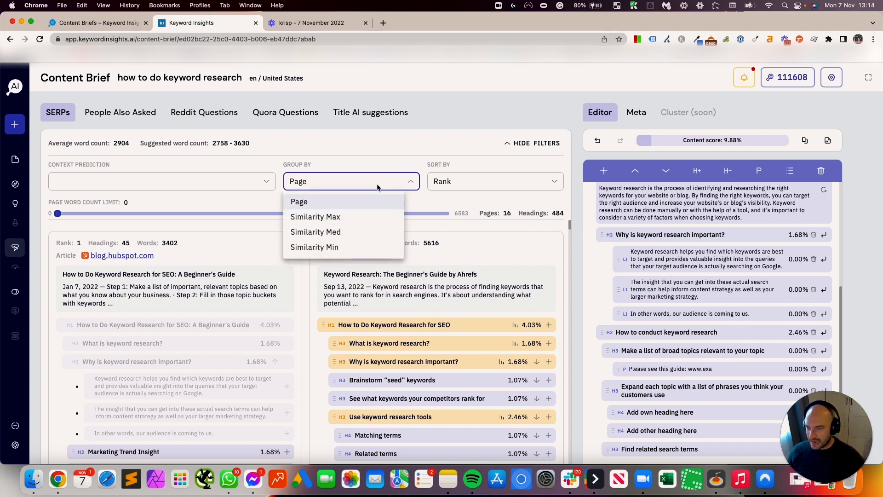
pyautogui.click(335, 235)
pyautogui.scroll(-15, 477, 304)
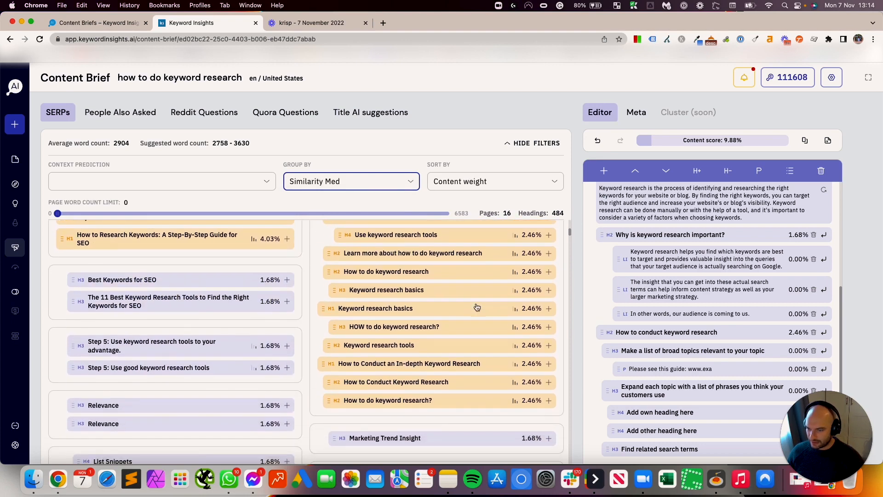
pyautogui.scroll(-10, 489, 311)
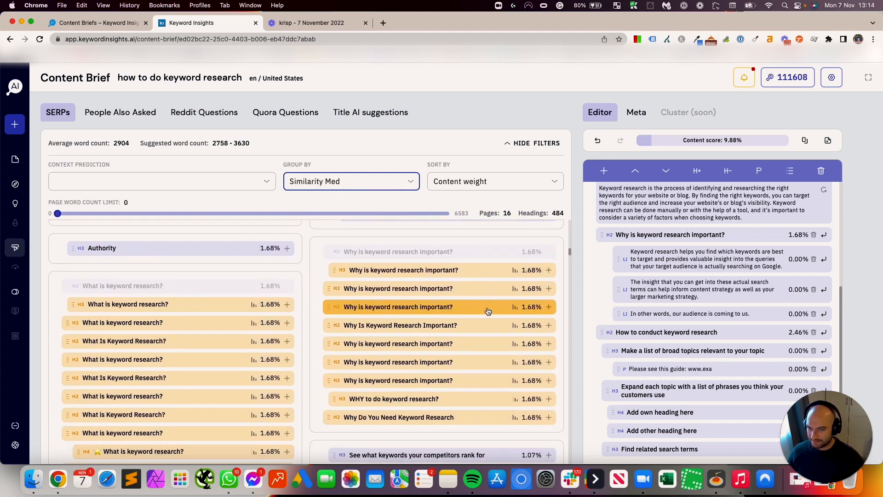
pyautogui.scroll(-4, 405, 294)
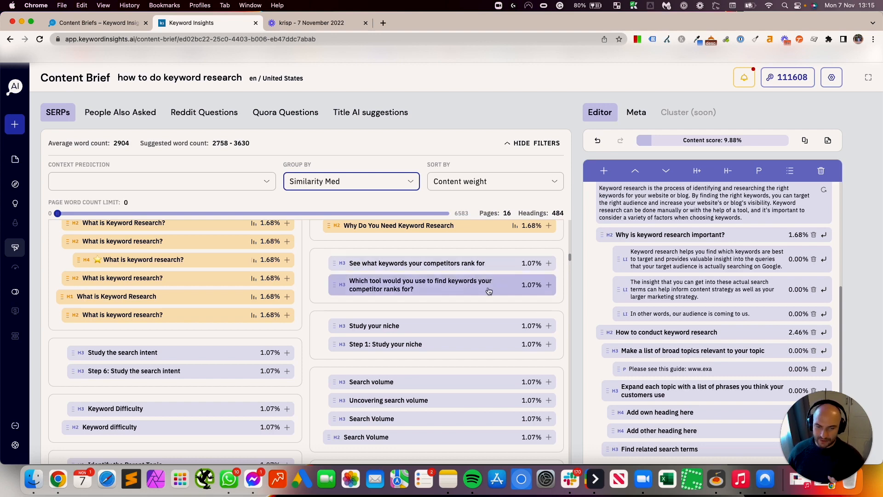
pyautogui.scroll(-10, 428, 333)
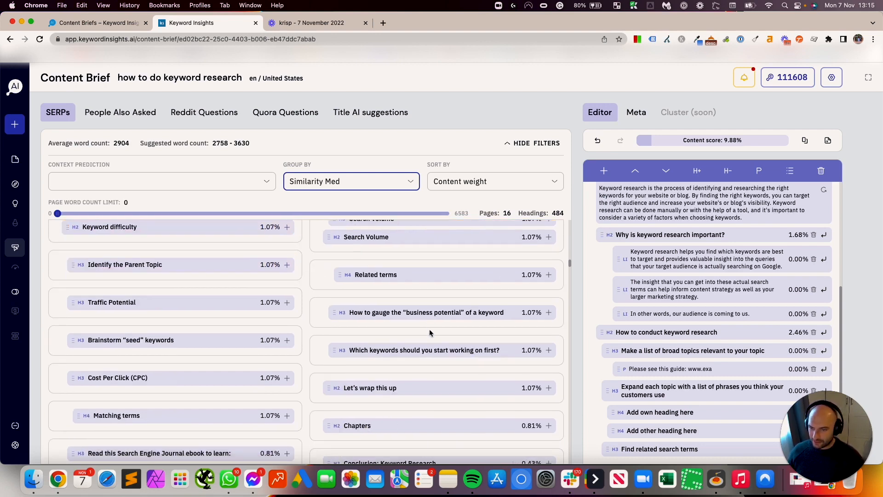
pyautogui.scroll(5, 424, 323)
# Group the competitor headings by Page again and compare the pages sorted by Word count and by Rank.
pyautogui.click(375, 184)
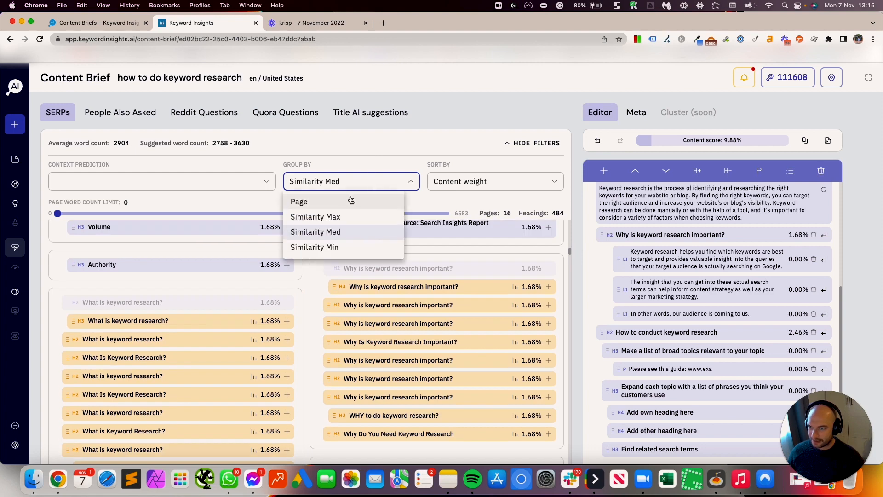
pyautogui.click(348, 202)
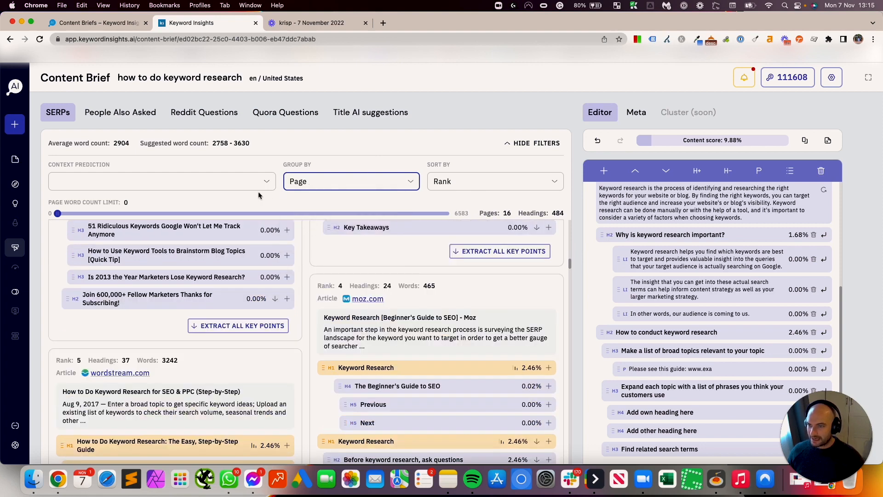
pyautogui.click(464, 187)
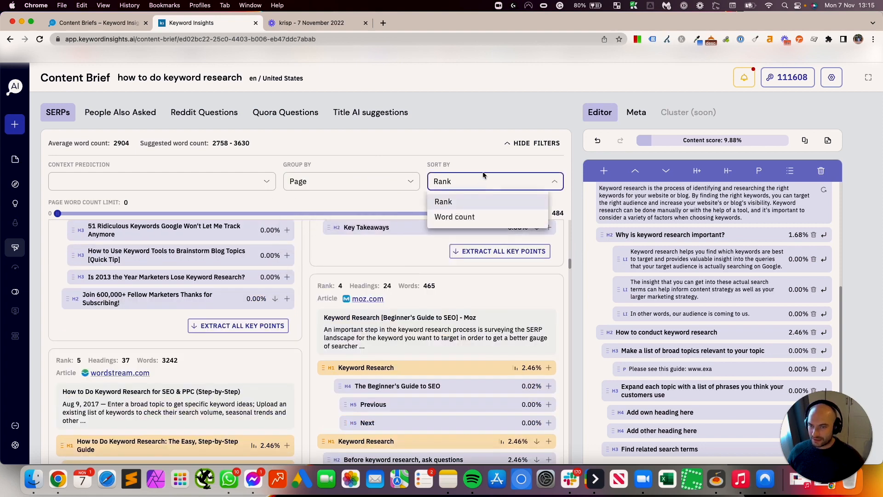
pyautogui.click(462, 217)
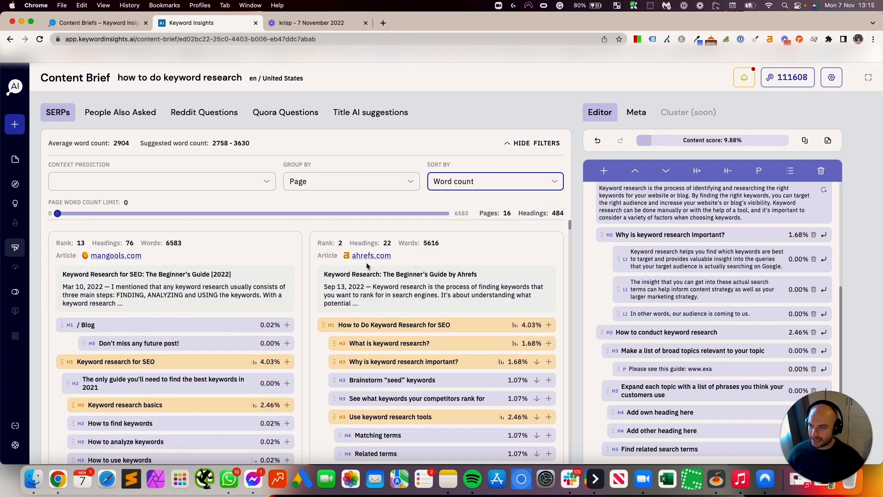
pyautogui.click(482, 180)
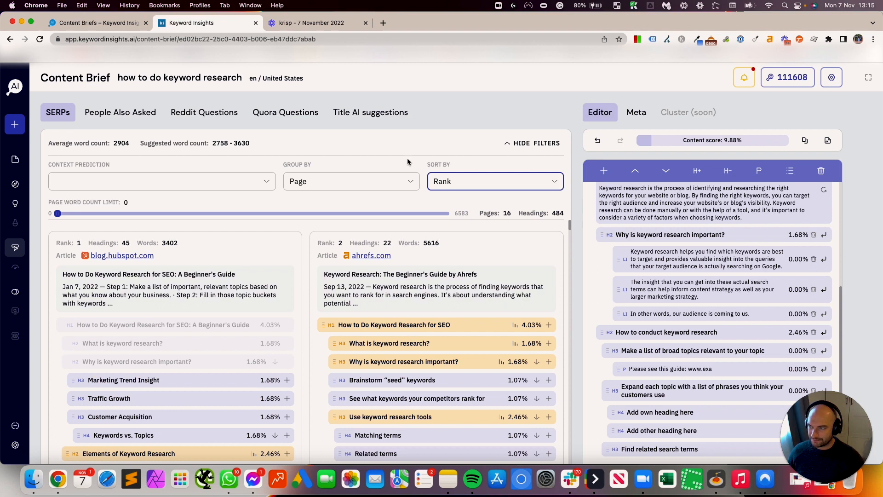
# Check the context prediction filter's options against the brief's keyword and the content types of the ranking pages.
pyautogui.click(253, 181)
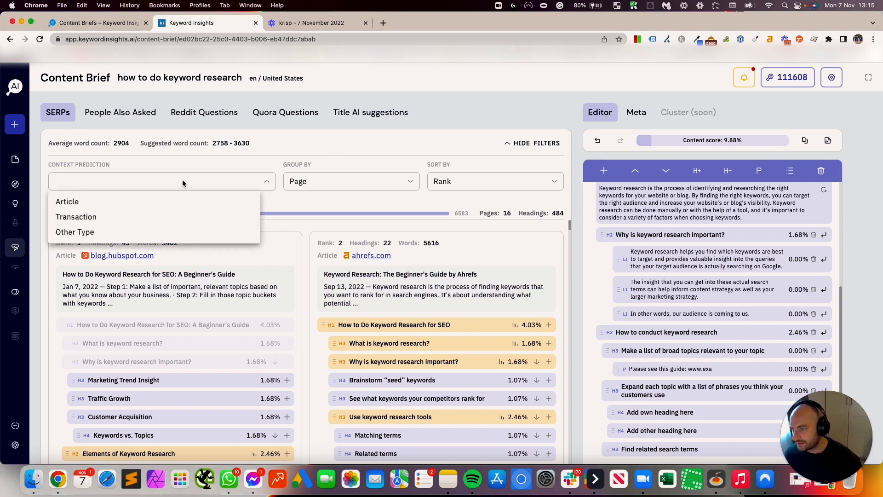
pyautogui.click(199, 167)
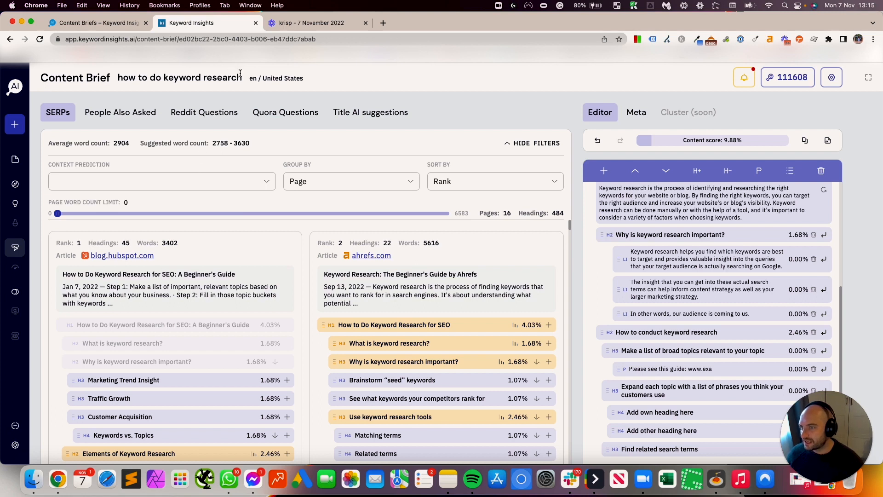
pyautogui.moveTo(240, 73); pyautogui.dragTo(119, 78)
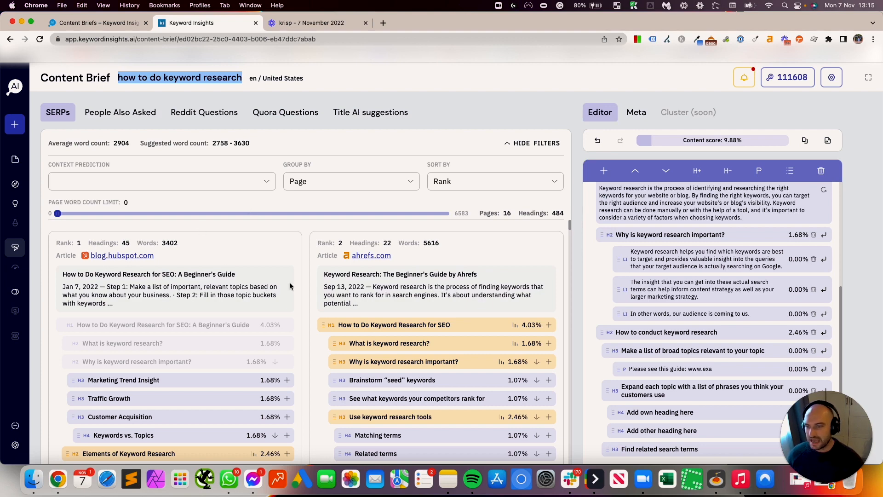
pyautogui.scroll(-1, 336, 266)
pyautogui.scroll(-5, 335, 266)
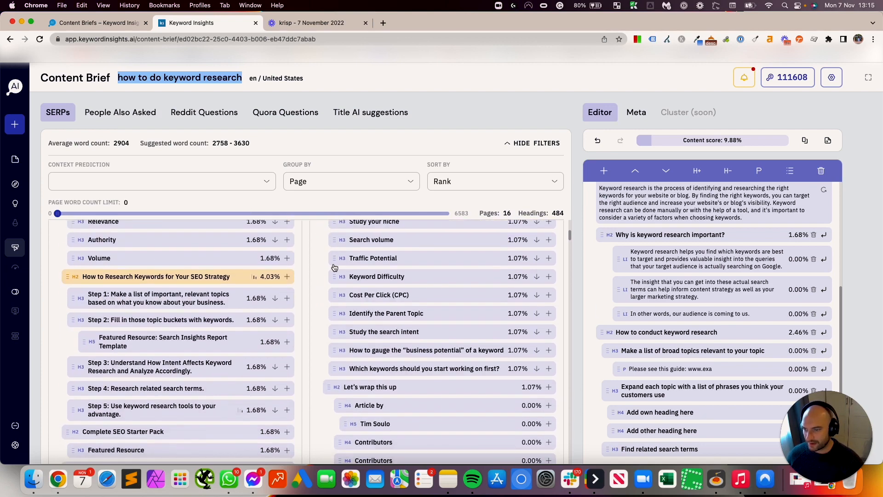
pyautogui.scroll(5, 334, 267)
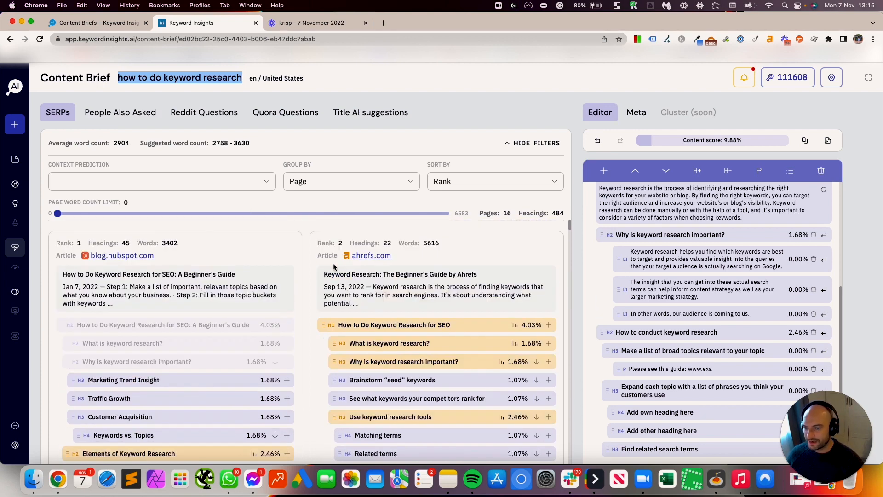
# Close the krisp page and search Google for "cbd oil" in a new browser tab.
pyautogui.click(366, 23)
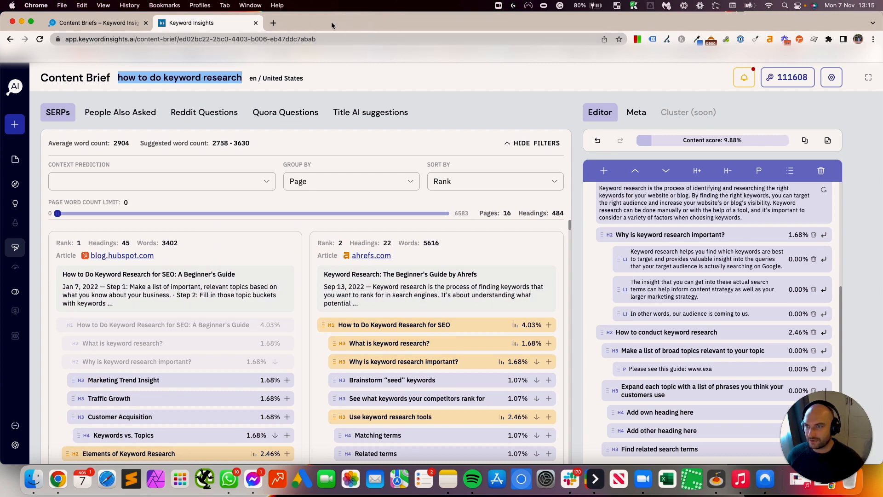
pyautogui.press('super+t')
pyautogui.write('cbd oil')
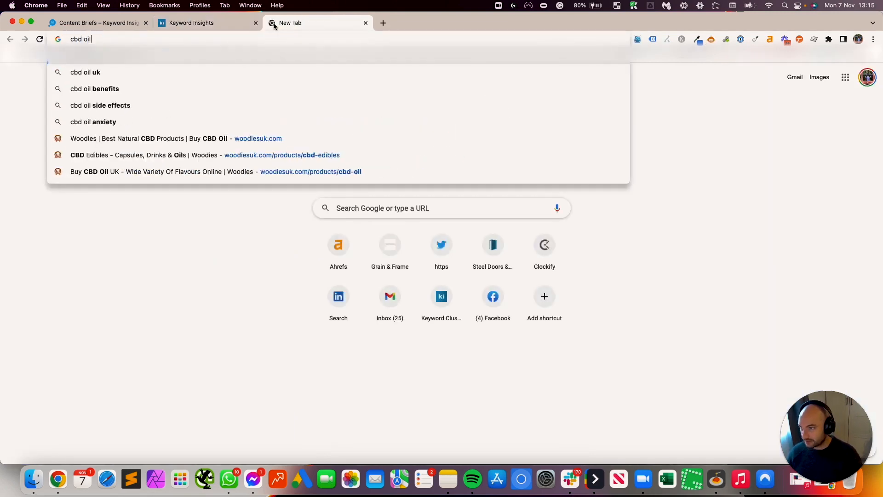
pyautogui.press('Return')
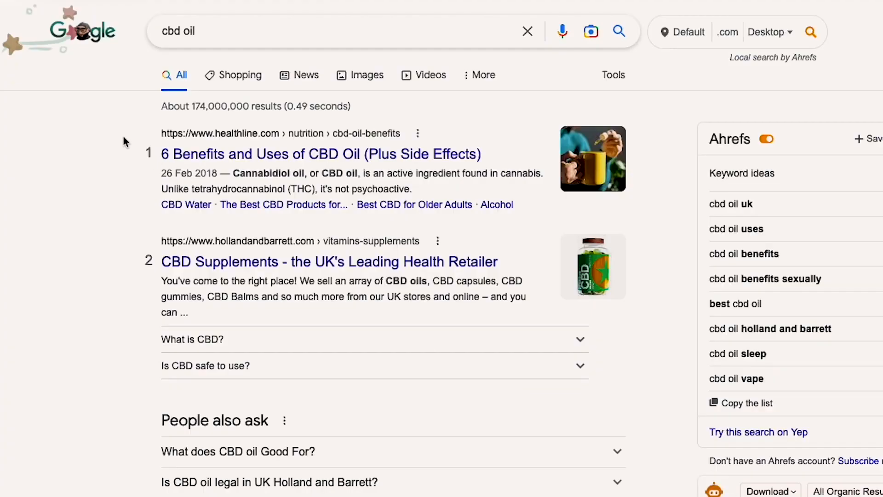
# Compare the informational and shopping pages among the top six "cbd oil" results, and return to the Keyword Insights brief.
pyautogui.moveTo(124, 140); pyautogui.dragTo(493, 163)
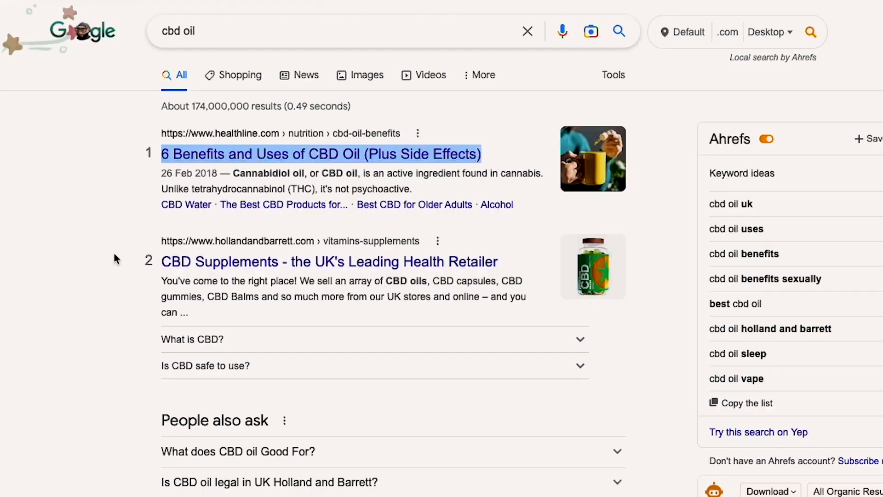
pyautogui.moveTo(140, 260); pyautogui.dragTo(461, 271)
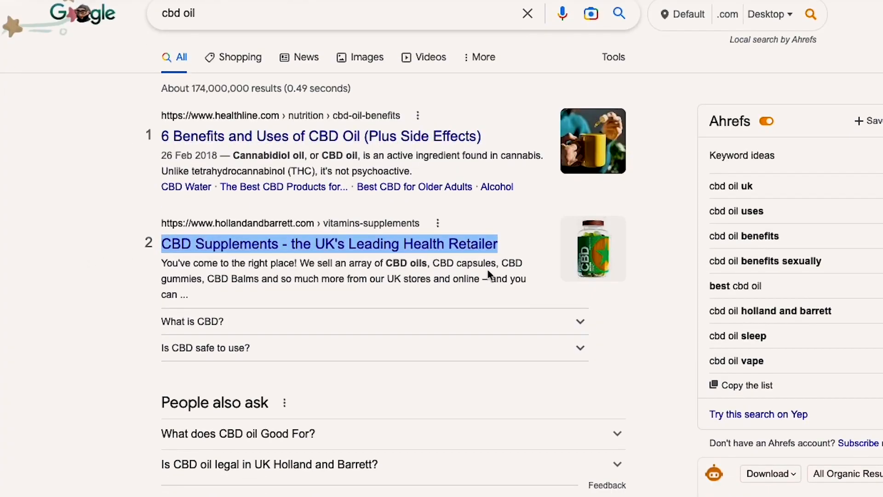
pyautogui.scroll(-6, 497, 276)
pyautogui.moveTo(159, 259)
pyautogui.mouseDown()
pyautogui.moveTo(386, 275)
pyautogui.moveTo(416, 260)
pyautogui.mouseUp()
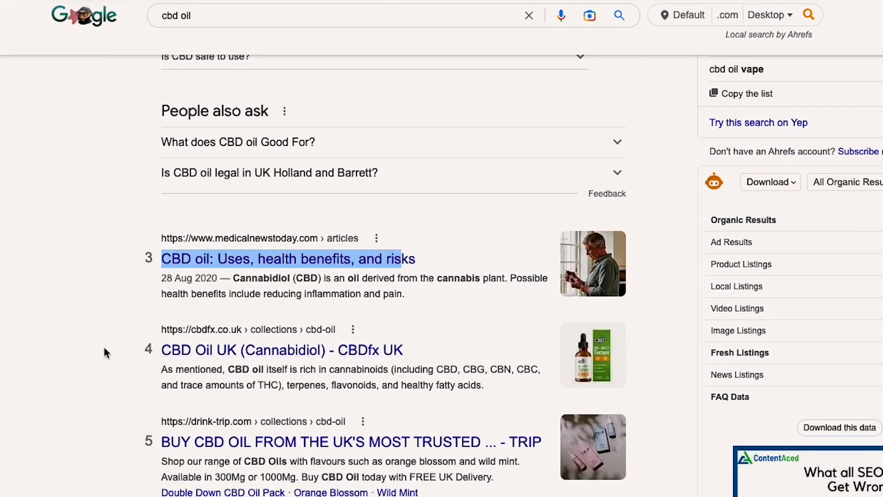
pyautogui.moveTo(104, 351); pyautogui.dragTo(407, 351)
pyautogui.click(112, 443)
pyautogui.moveTo(112, 443); pyautogui.dragTo(508, 457)
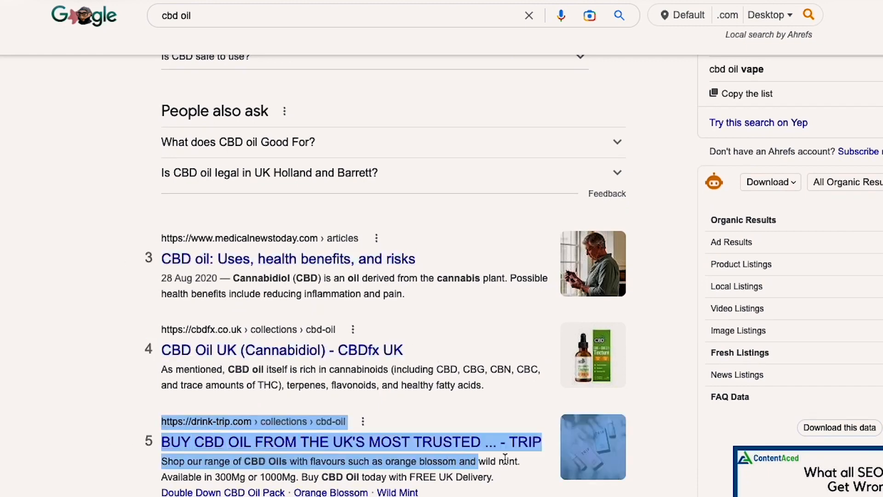
pyautogui.scroll(-3, 508, 457)
pyautogui.moveTo(161, 453); pyautogui.dragTo(403, 442)
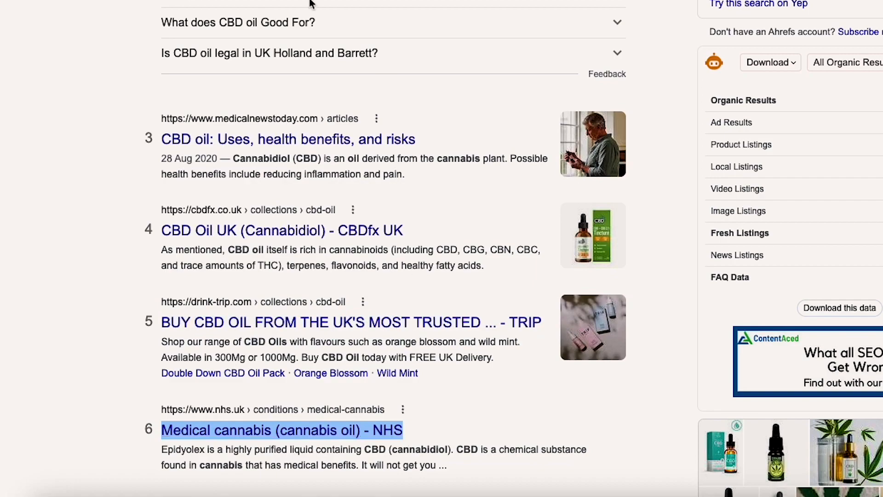
pyautogui.scroll(3, 292, 30)
pyautogui.click(204, 27)
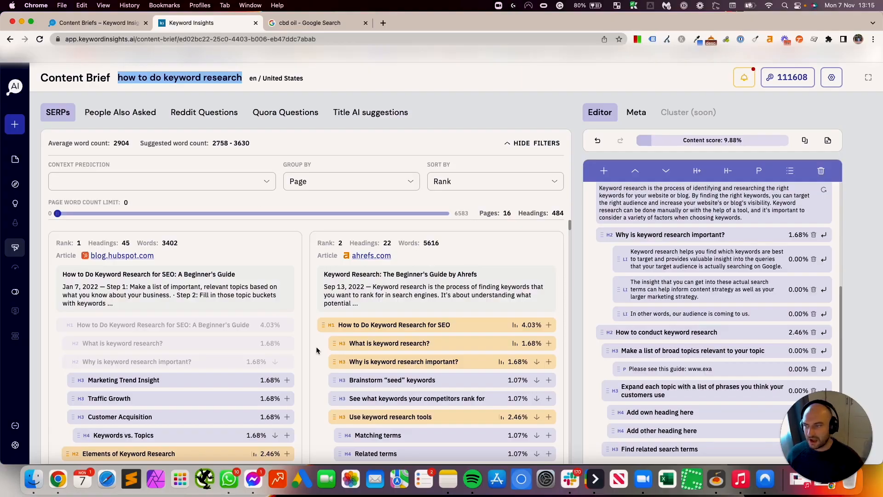
# Try the Article context prediction filter on the ranking pages, clear it, and collapse and restore the filter options.
pyautogui.scroll(-3, 321, 315)
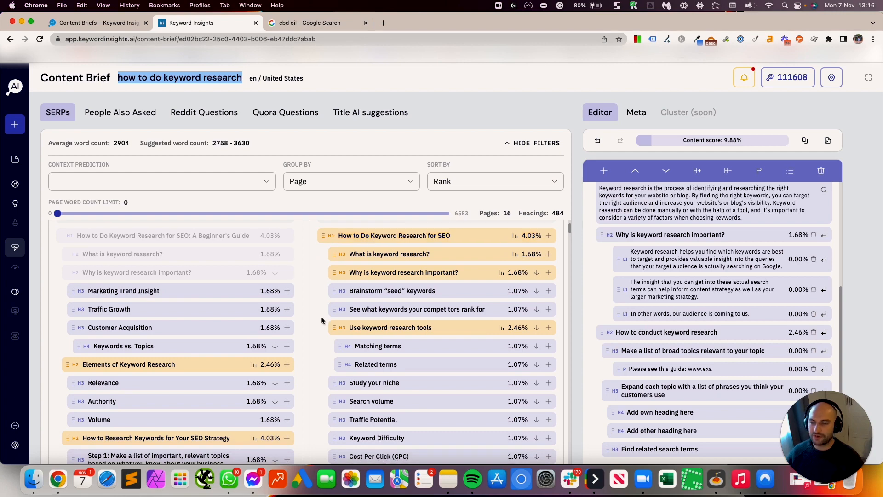
pyautogui.scroll(3, 322, 315)
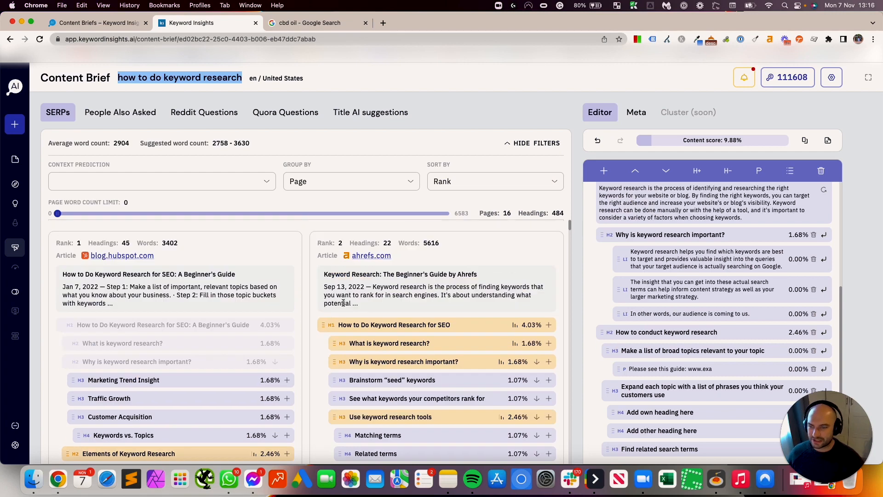
pyautogui.click(248, 184)
pyautogui.click(138, 201)
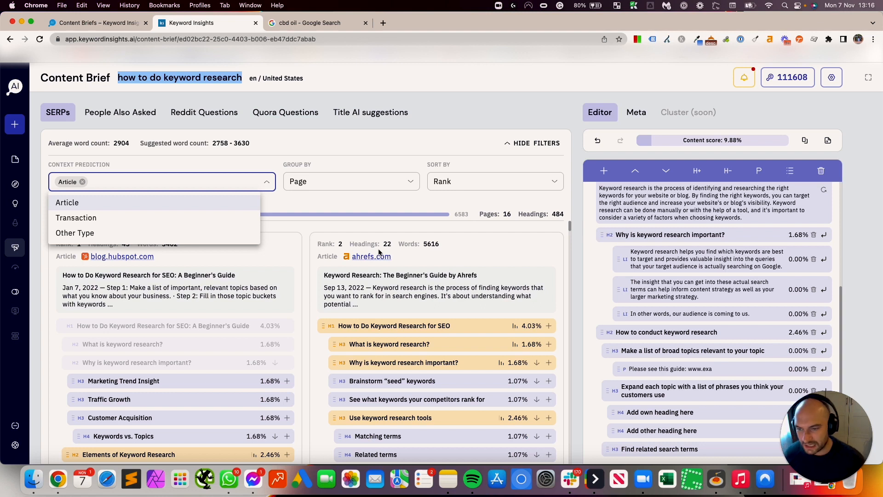
pyautogui.click(82, 183)
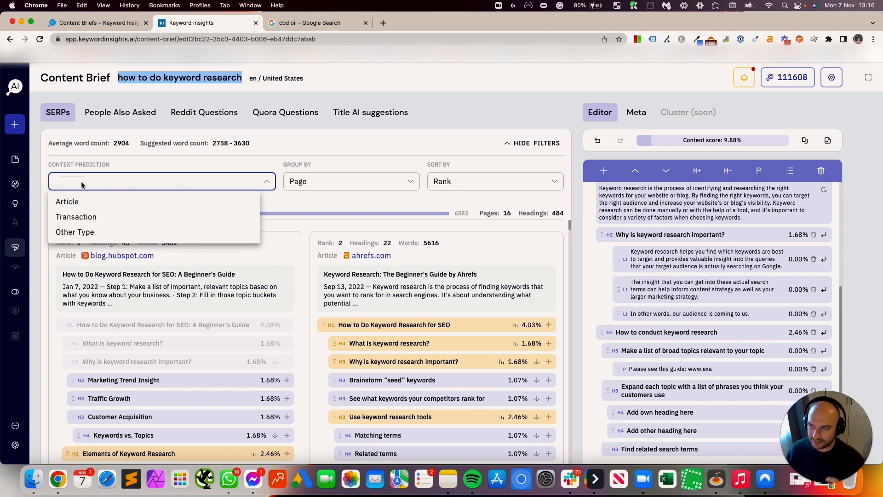
pyautogui.click(522, 143)
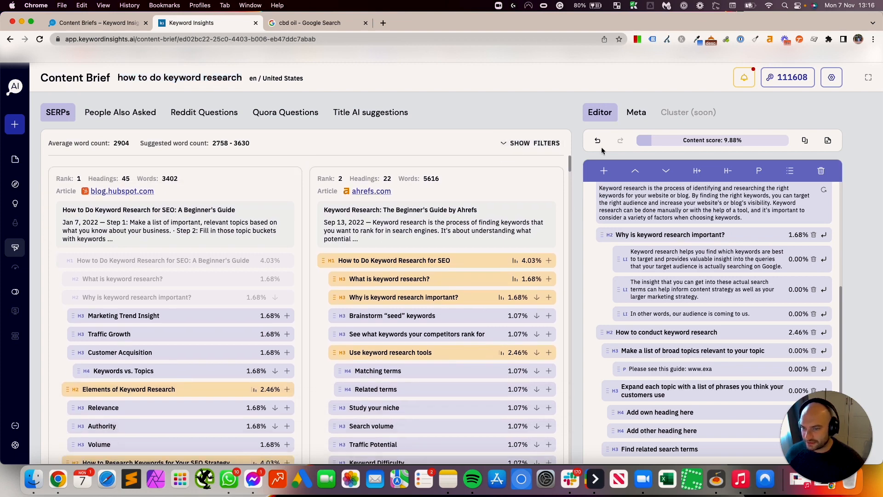
pyautogui.click(535, 143)
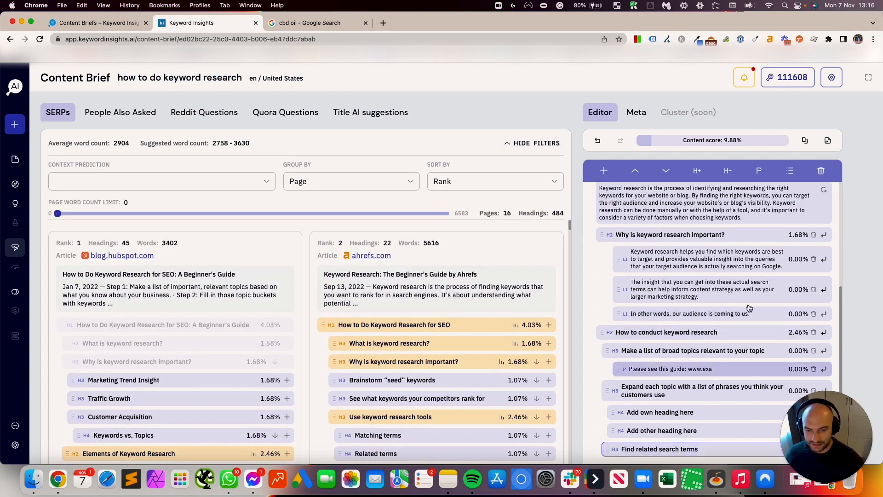
# Delete the "Find related search terms" heading from the end of the brief outline.
pyautogui.click(821, 176)
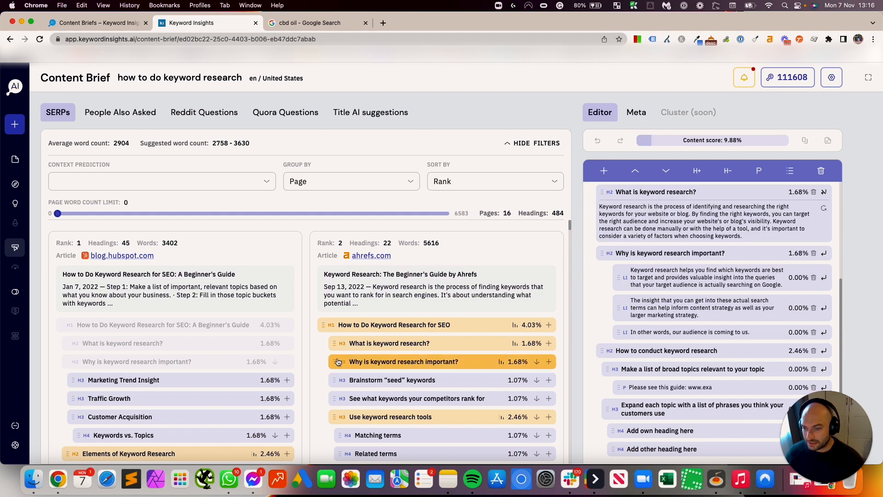
pyautogui.scroll(-5, 324, 346)
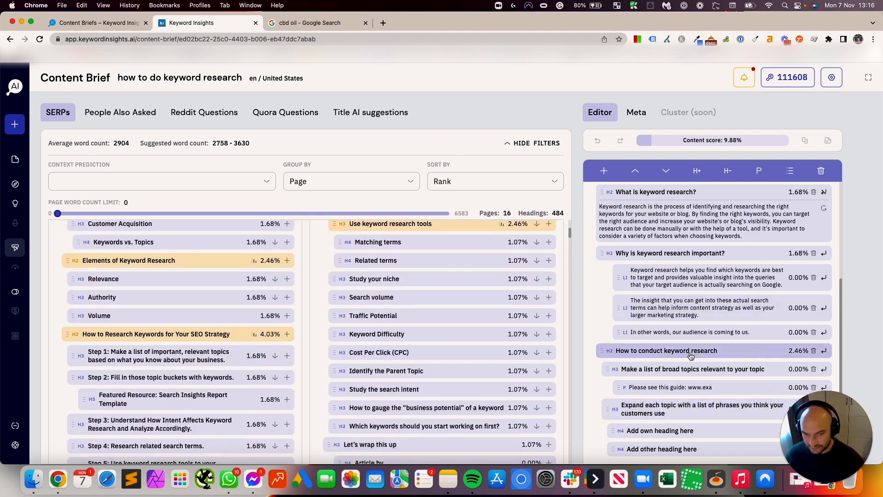
pyautogui.moveTo(692, 353)
pyautogui.mouseDown()
pyautogui.moveTo(697, 318)
pyautogui.moveTo(689, 356)
pyautogui.mouseUp()
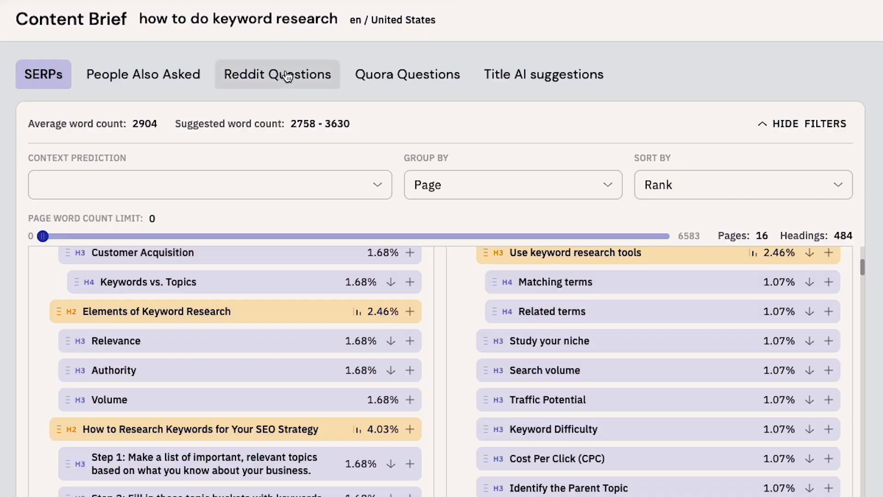
# Browse the Reddit questions and add "How to do Keyword research without Keyword Planner?" to the outline.
pyautogui.click(206, 113)
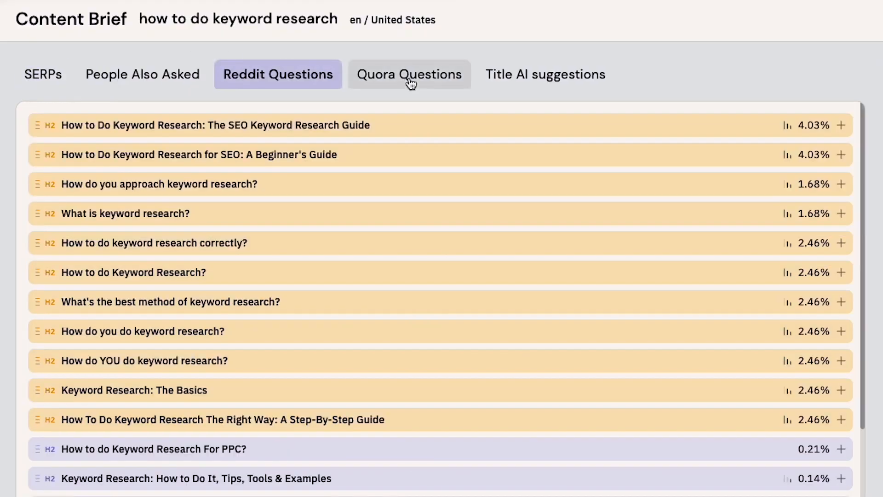
pyautogui.click(286, 115)
pyautogui.click(277, 77)
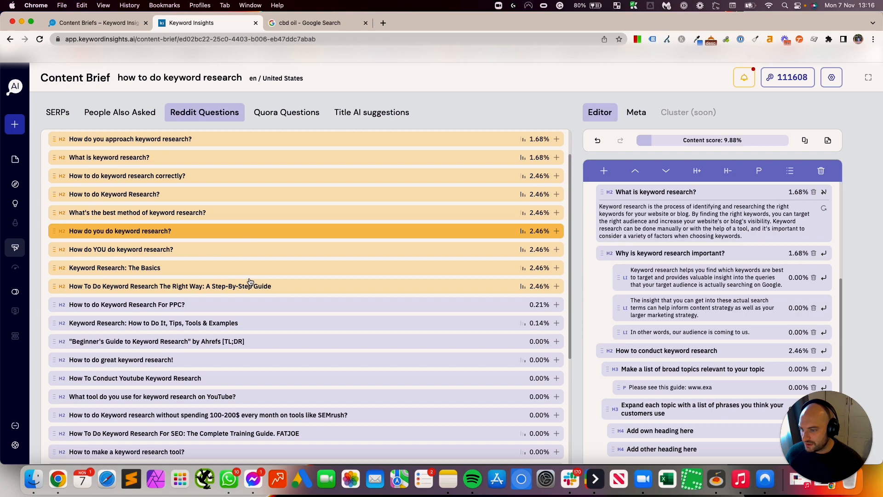
pyautogui.scroll(-5, 351, 341)
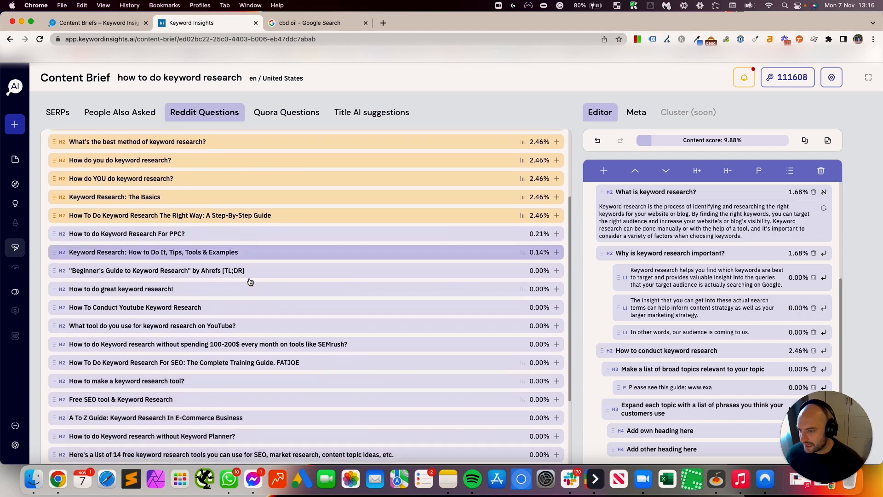
pyautogui.scroll(-3, 244, 303)
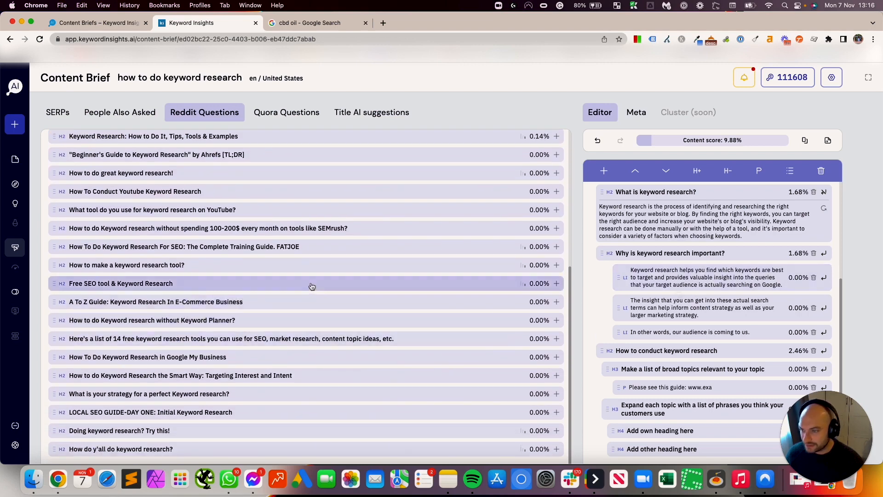
pyautogui.scroll(1, 312, 286)
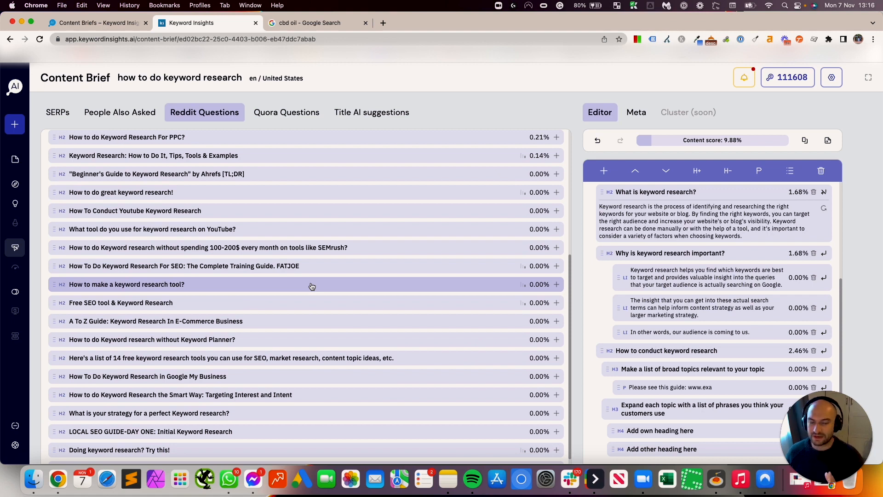
pyautogui.scroll(2, 241, 244)
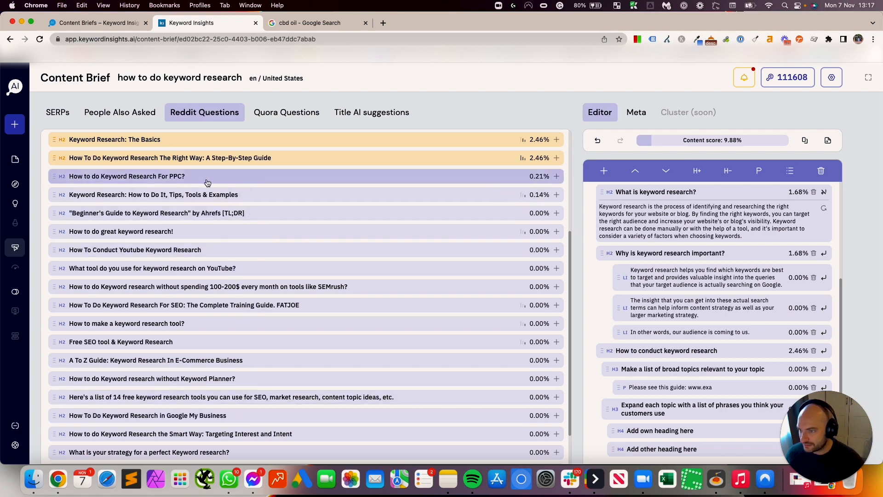
pyautogui.scroll(-3, 370, 292)
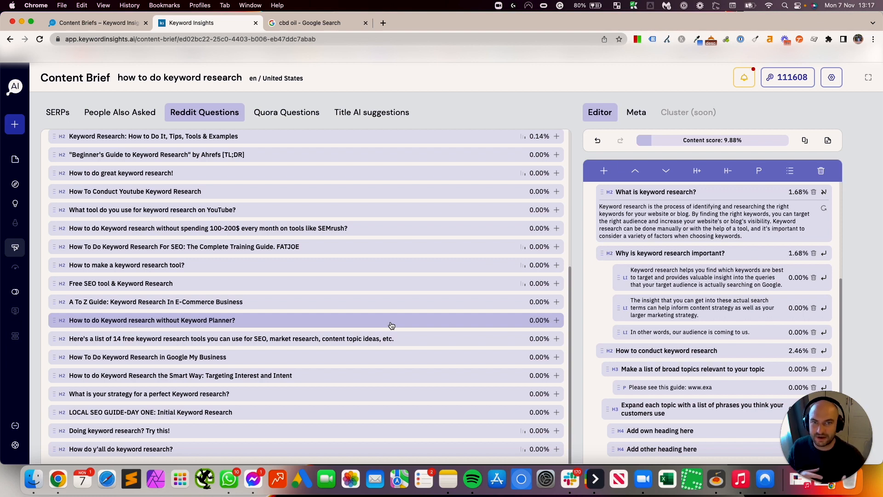
pyautogui.click(556, 320)
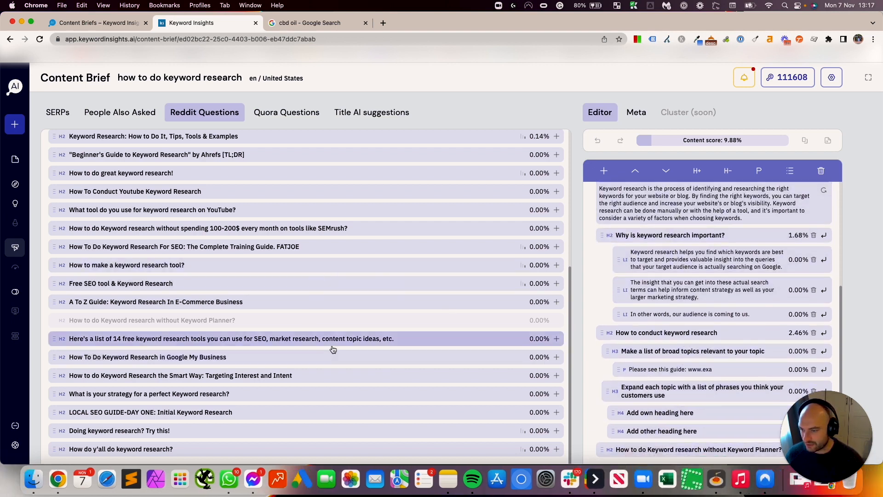
# Add an "Other FAQs" H2 heading above the Keyword Planner question and demote that question to H3.
pyautogui.click(605, 171)
pyautogui.write('Other FAQ')
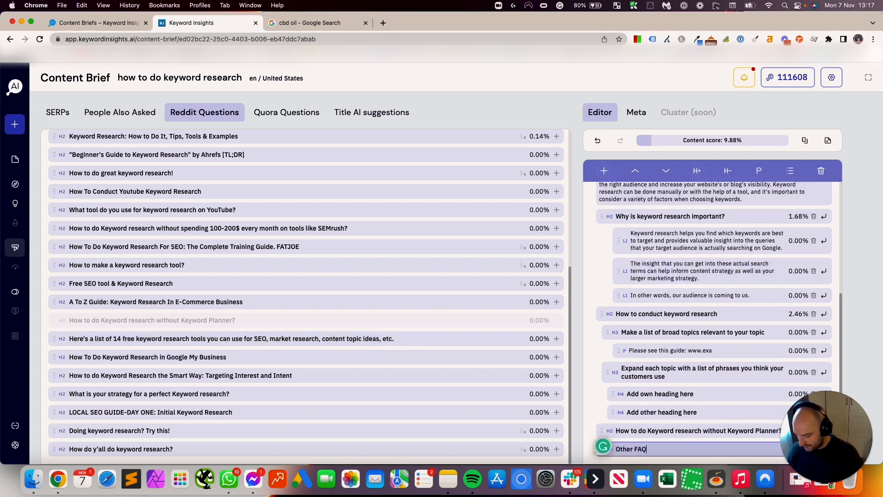
pyautogui.write('s')
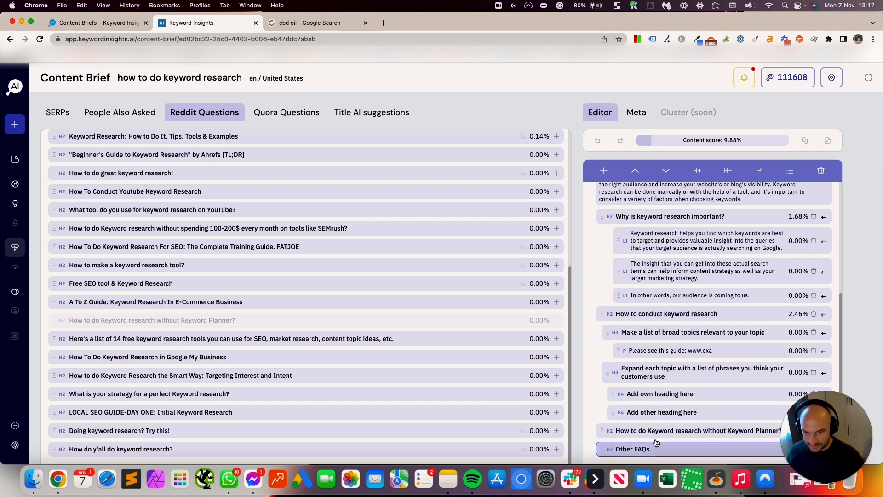
pyautogui.click(672, 191)
pyautogui.click(635, 171)
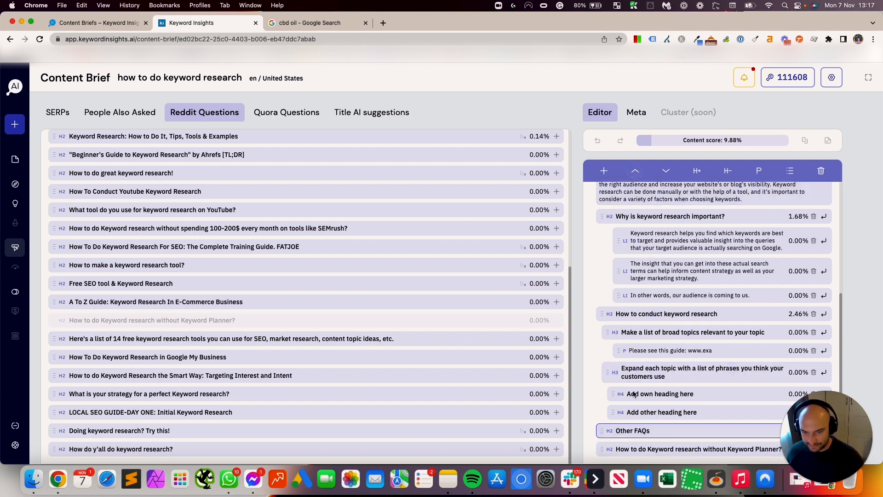
pyautogui.click(638, 450)
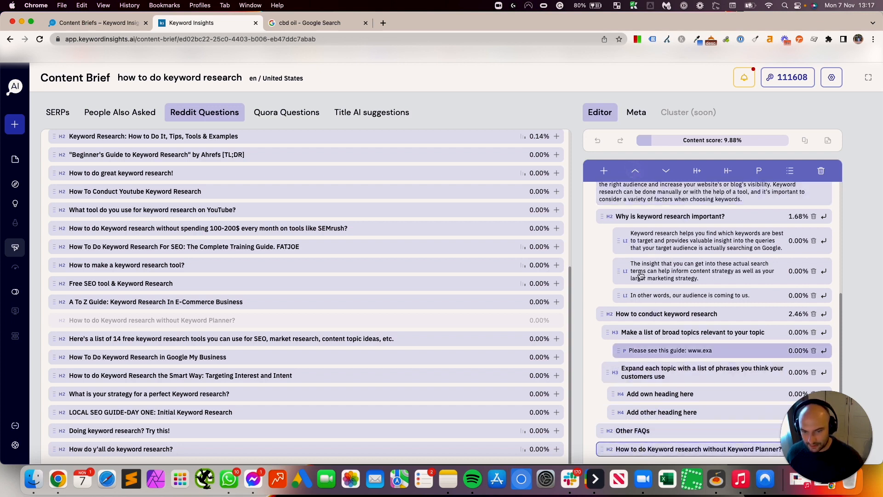
pyautogui.click(727, 172)
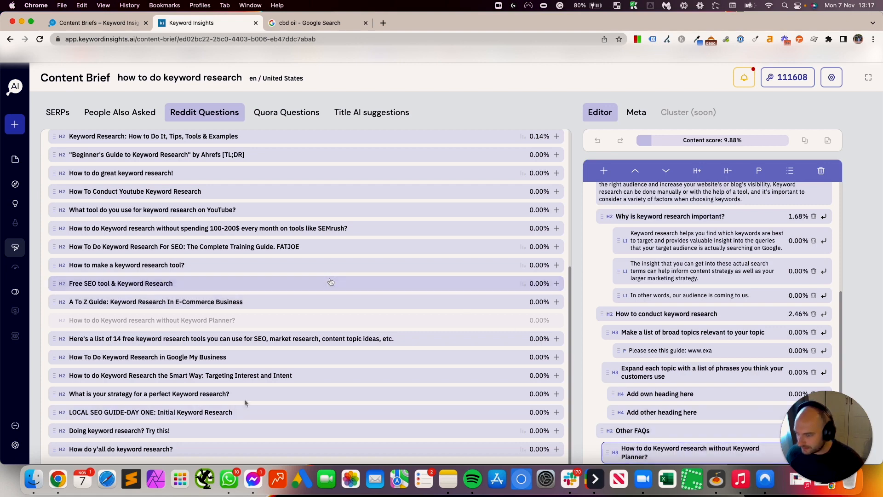
# Add the Quora question "How to do large scale keyword research?" under Other FAQs as an H3 heading.
pyautogui.scroll(1, 232, 309)
pyautogui.scroll(1, 232, 308)
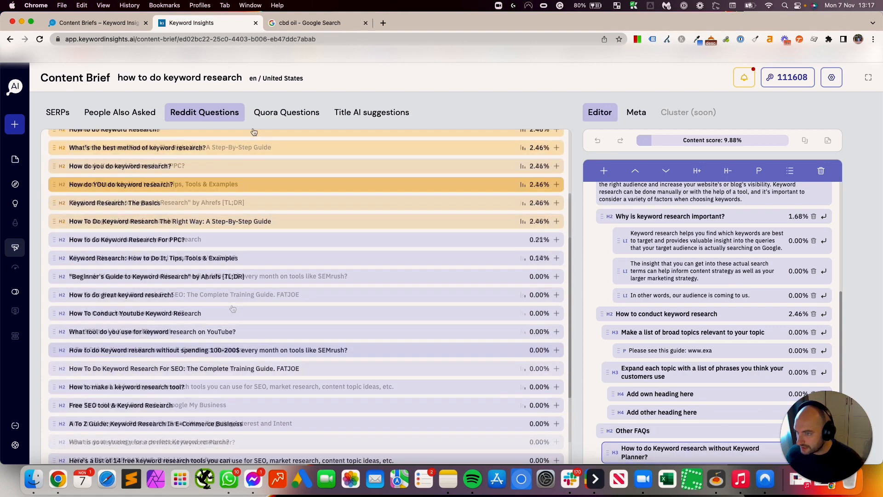
pyautogui.click(289, 115)
pyautogui.scroll(-5, 294, 285)
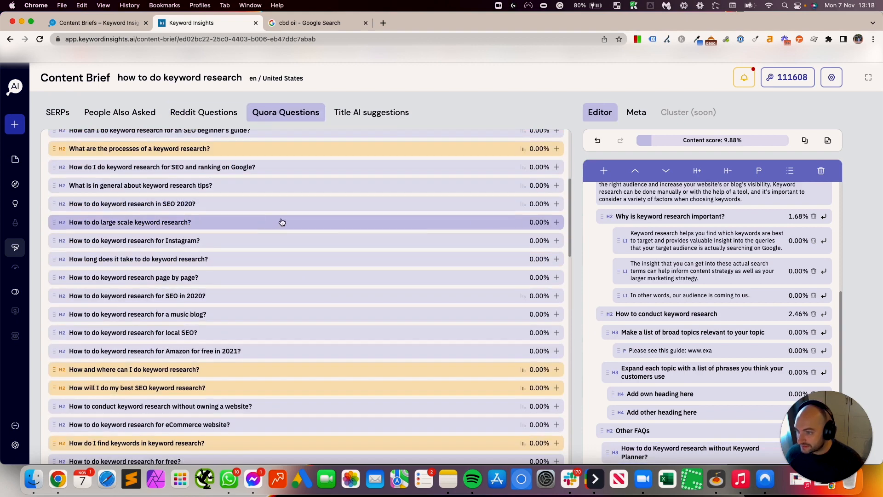
pyautogui.click(556, 222)
pyautogui.click(662, 454)
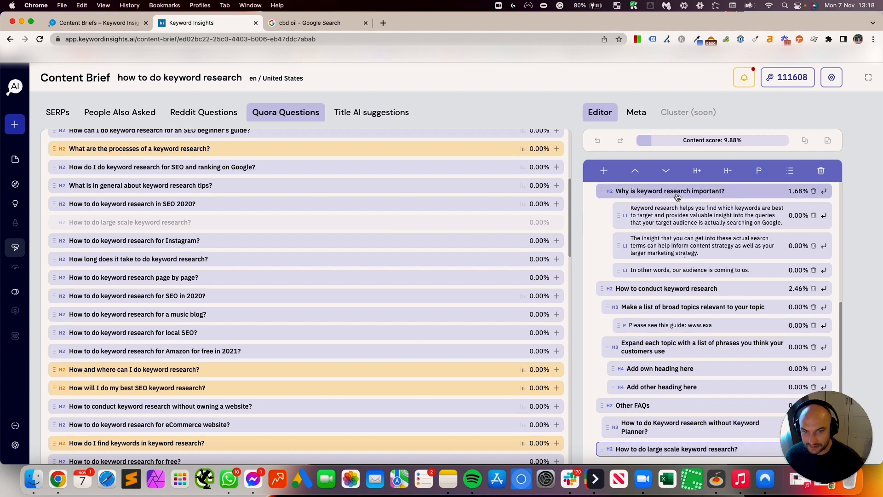
pyautogui.click(729, 171)
# Add the AI title suggestion "How to do keyword research for amazon seo" under Other FAQs as an H3 heading.
pyautogui.scroll(-2, 229, 313)
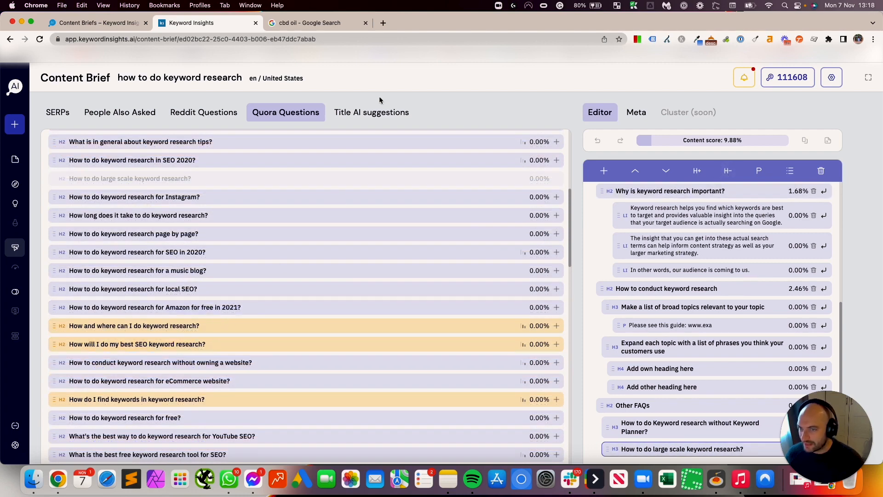
pyautogui.scroll(-5, 265, 267)
pyautogui.scroll(-15, 273, 262)
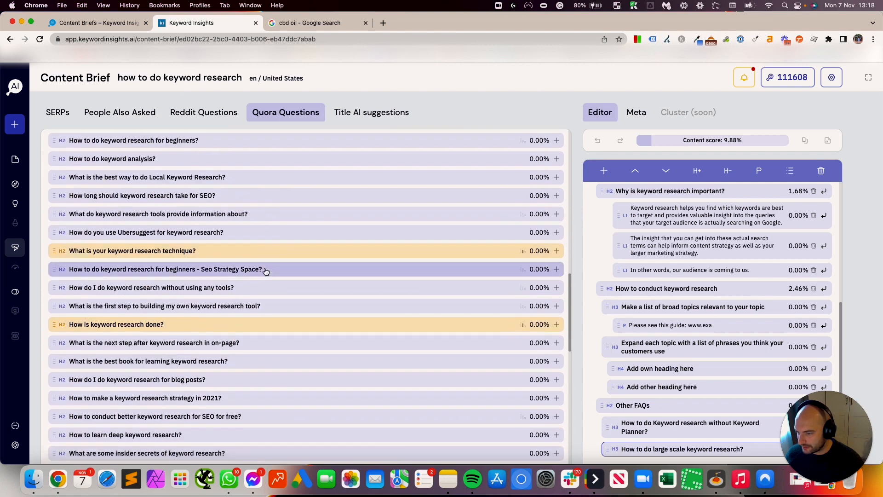
pyautogui.click(394, 115)
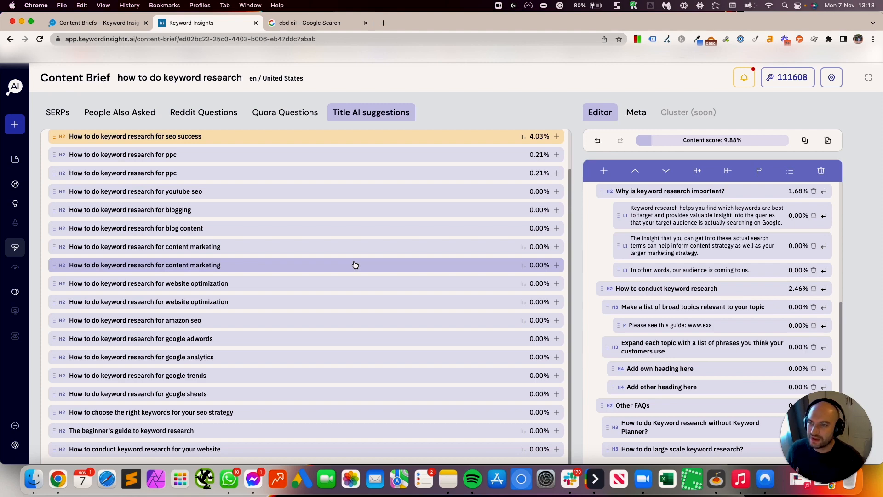
pyautogui.scroll(2, 332, 355)
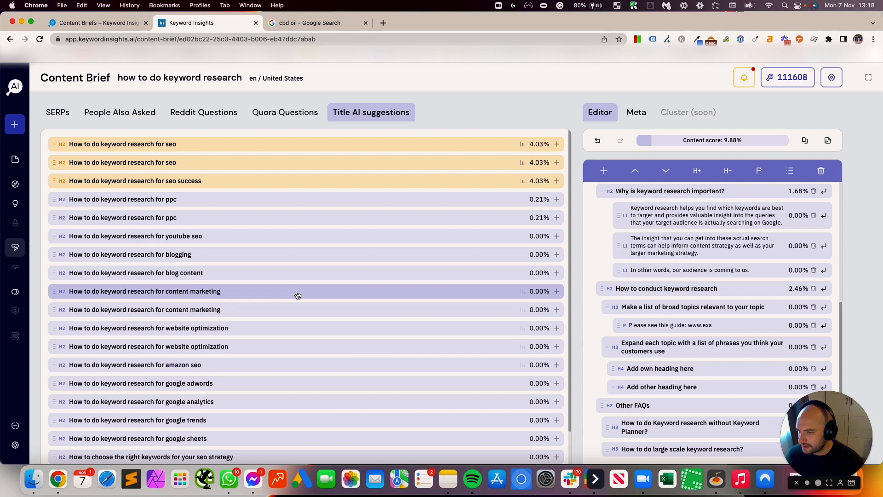
pyautogui.scroll(-2, 283, 321)
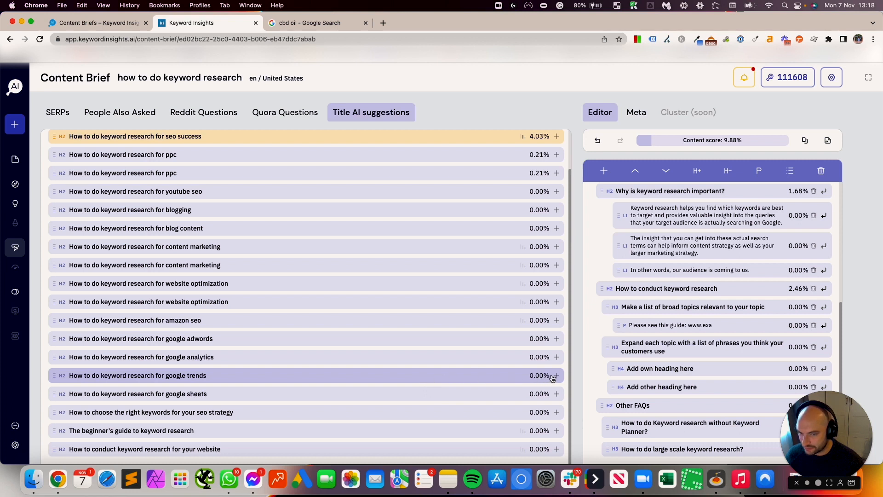
pyautogui.click(557, 321)
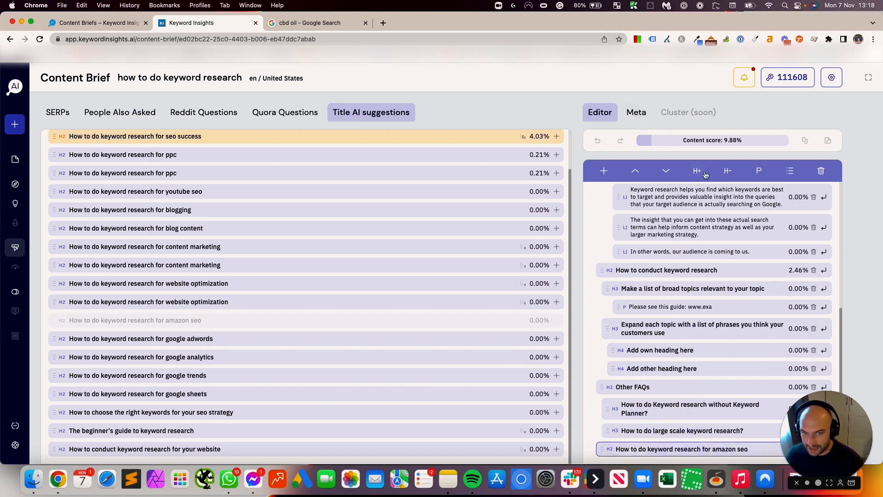
pyautogui.click(726, 172)
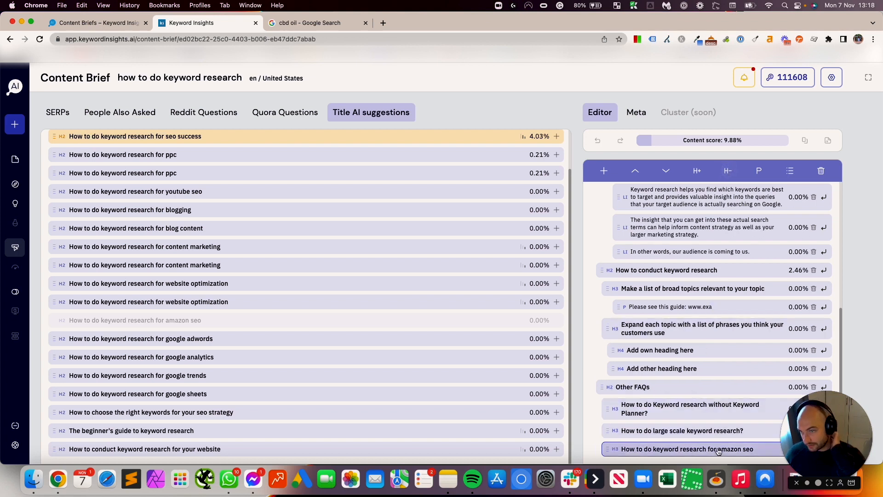
# Review the heading sources again: SERPs, People Also Asked, Reddit Questions and Quora Questions.
pyautogui.click(65, 116)
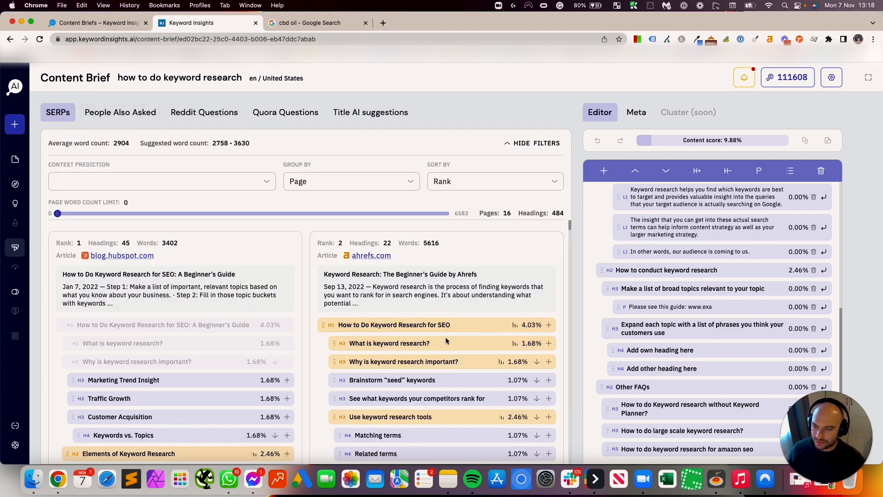
pyautogui.click(138, 115)
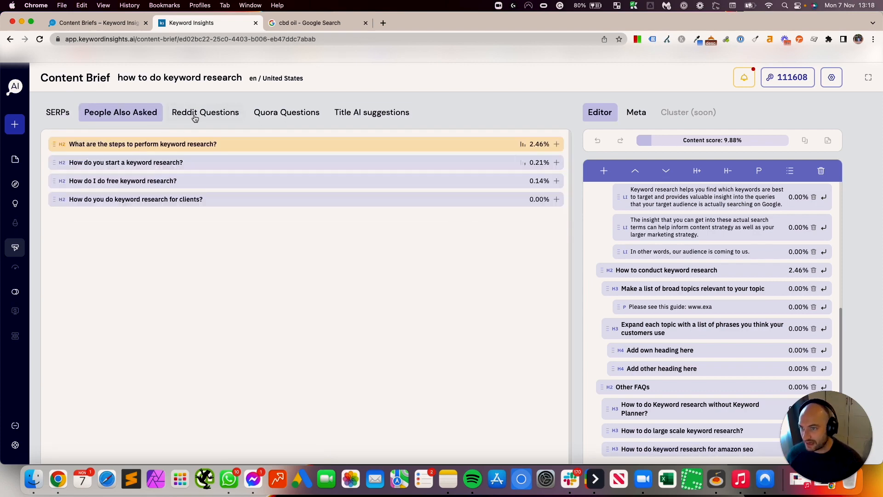
pyautogui.click(206, 114)
pyautogui.click(276, 115)
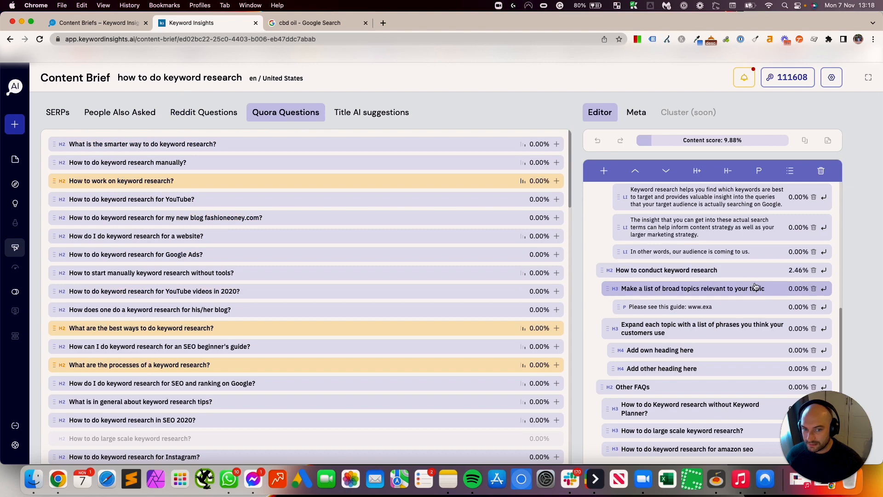
# Set the meta title to the idea "SEO & Keyword Research: The Ultimate Guide" and the description to the idea starting "Looking to up your SEO game?".
pyautogui.click(652, 391)
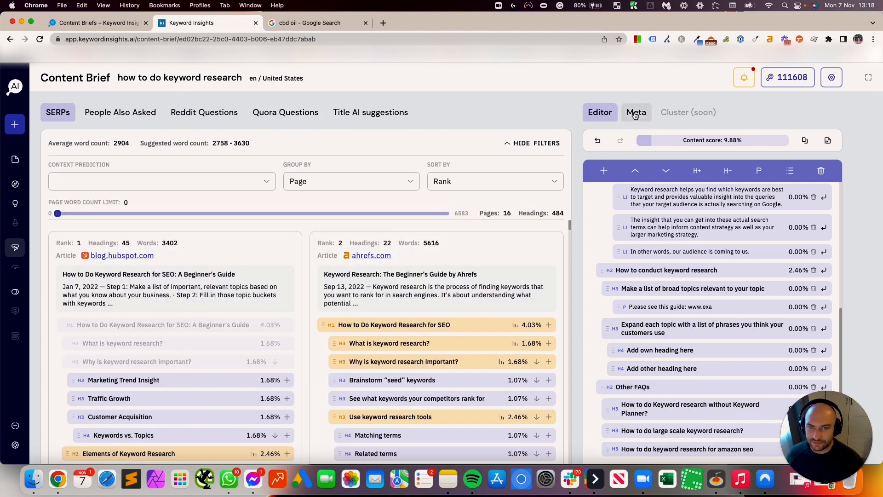
pyautogui.click(635, 113)
pyautogui.click(789, 174)
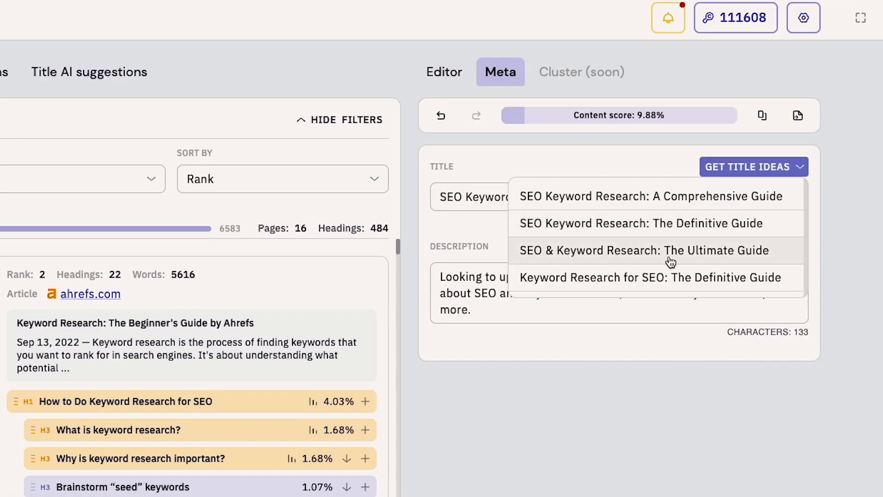
pyautogui.click(745, 230)
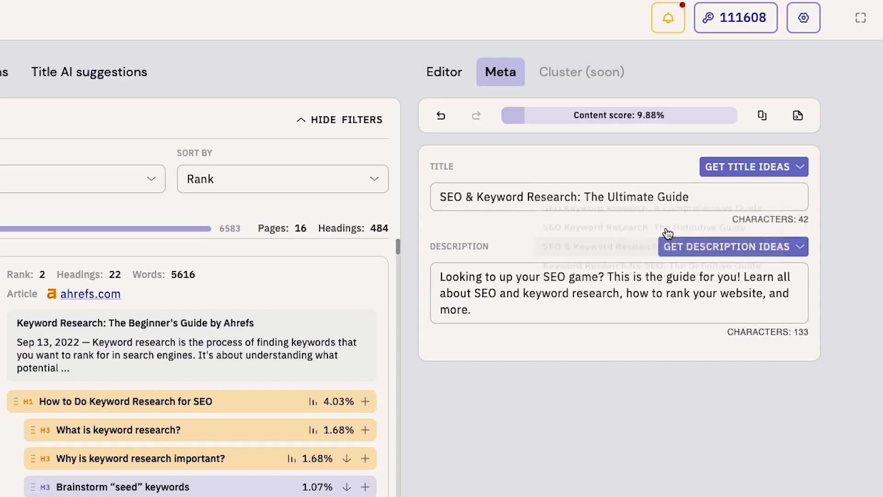
pyautogui.click(710, 257)
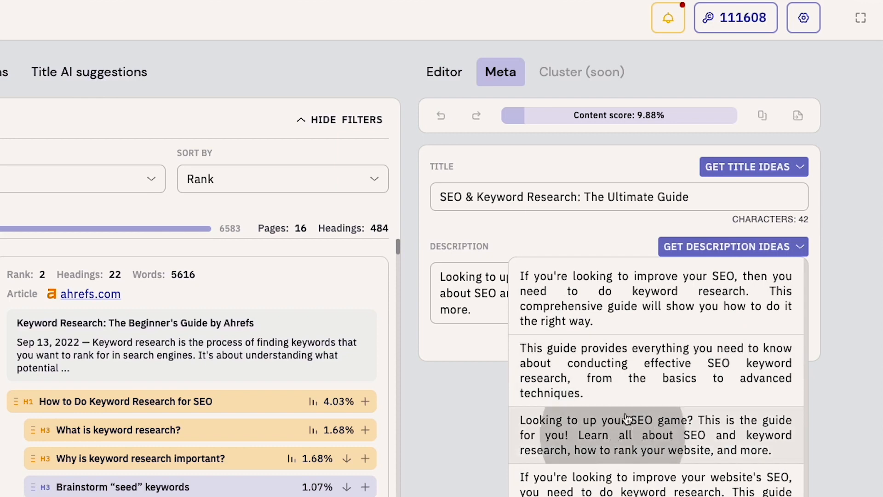
pyautogui.click(627, 476)
# Append "| Hubspot" to the meta title and replace the description with the idea starting "If you're looking to improve your website's SEO".
pyautogui.click(704, 198)
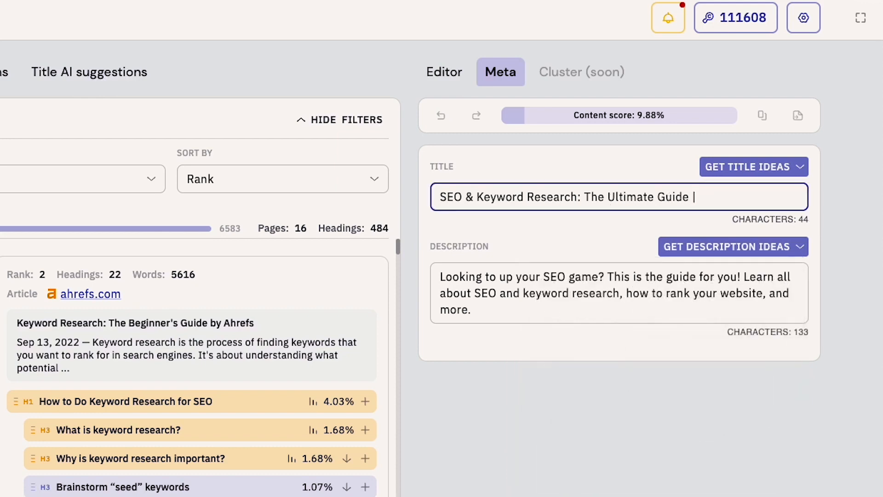
pyautogui.write('| Hubspot')
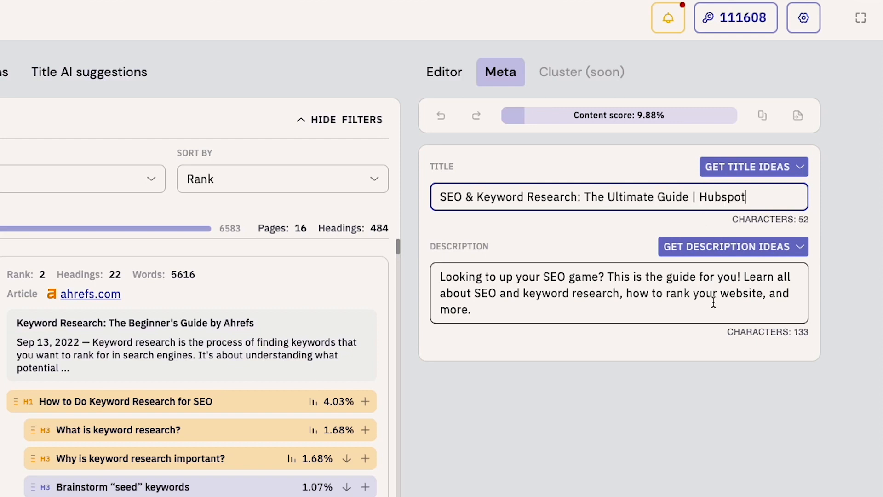
pyautogui.click(644, 421)
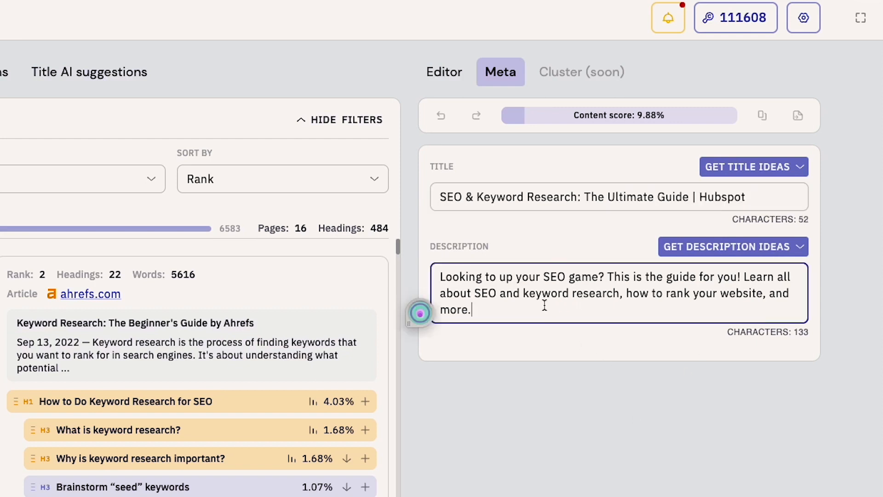
pyautogui.click(694, 251)
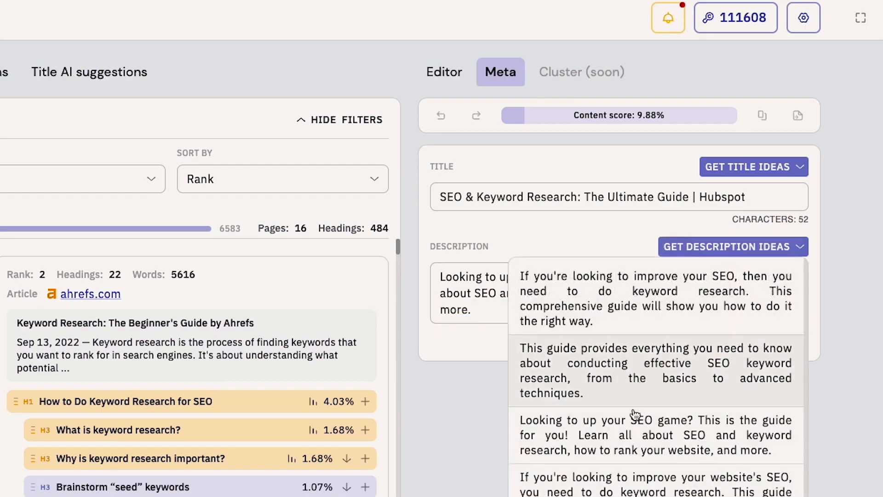
pyautogui.click(633, 486)
# Review the brief's outline and meta details alongside the competitor headings from the SERPs and the Reddit questions.
pyautogui.click(594, 114)
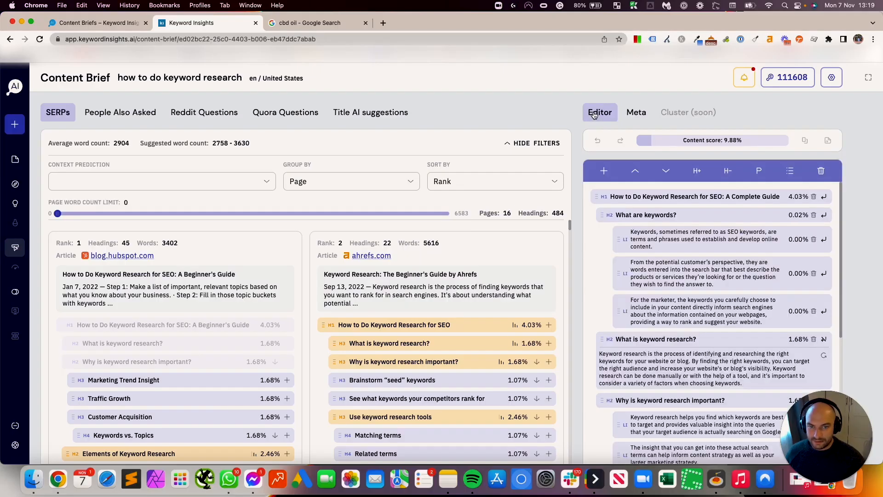
pyautogui.click(634, 115)
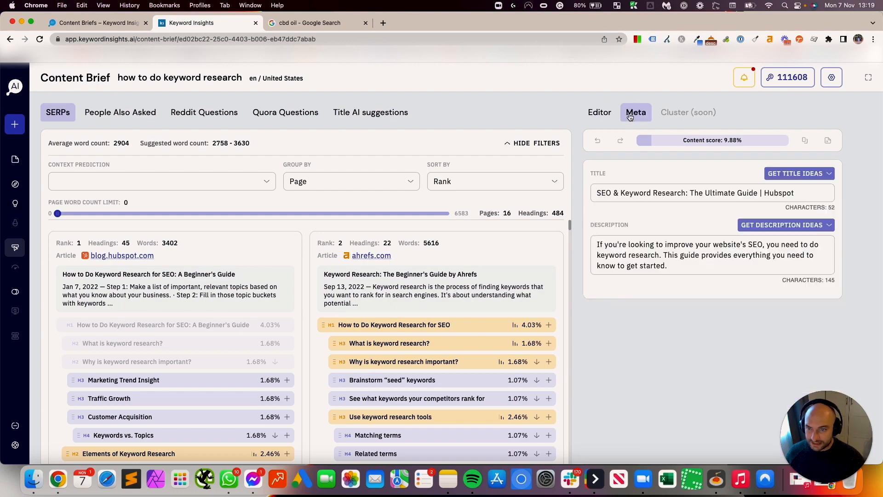
pyautogui.click(607, 117)
pyautogui.scroll(-3, 285, 358)
pyautogui.scroll(-10, 285, 358)
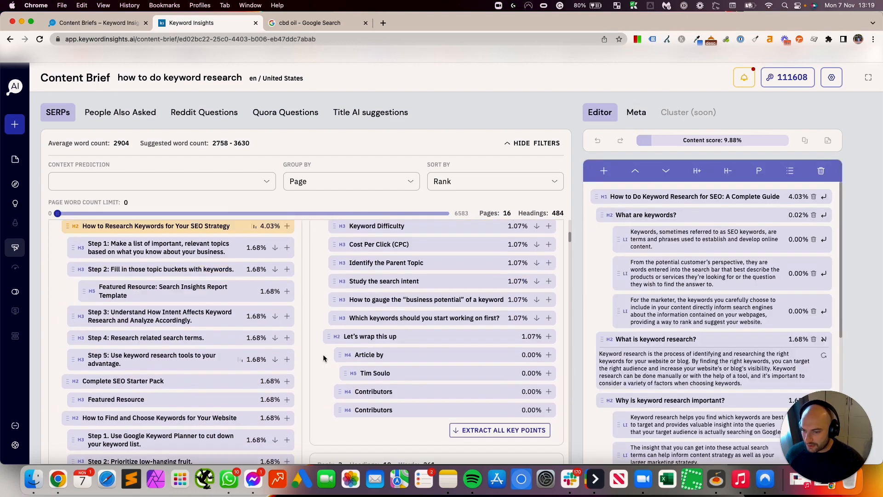
pyautogui.scroll(10, 330, 363)
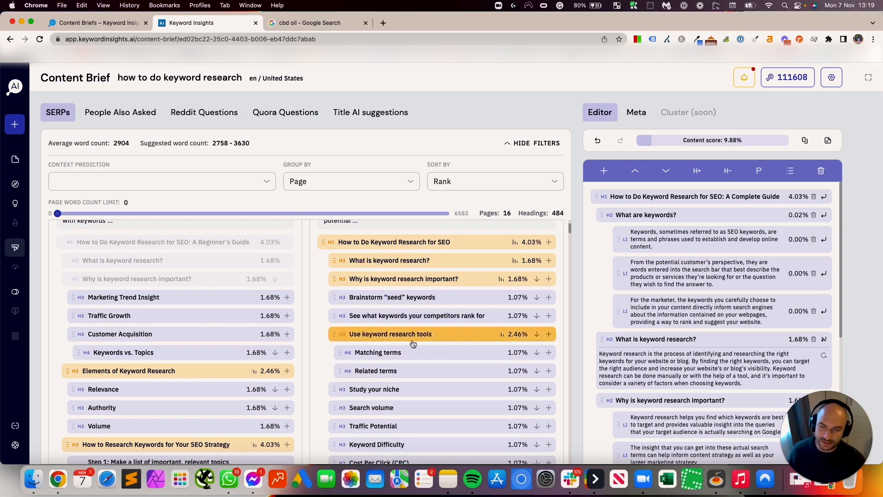
pyautogui.click(204, 112)
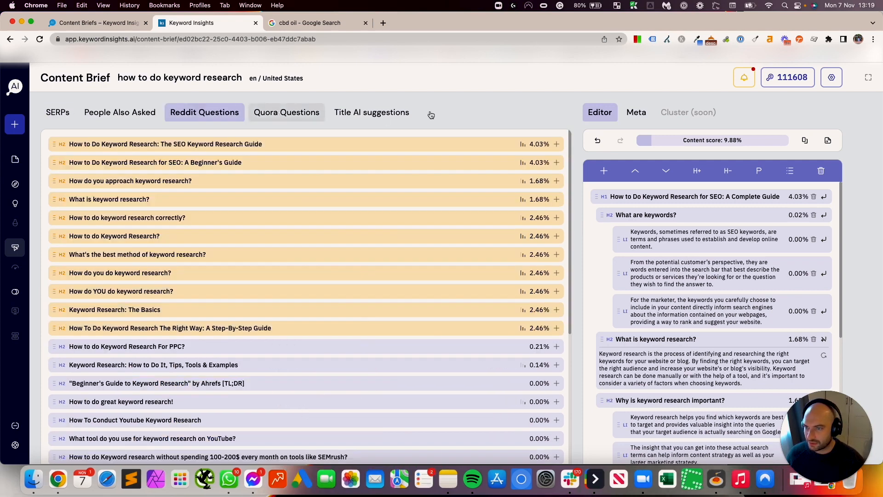
# Export the finished content brief as a DOCX file.
pyautogui.click(828, 141)
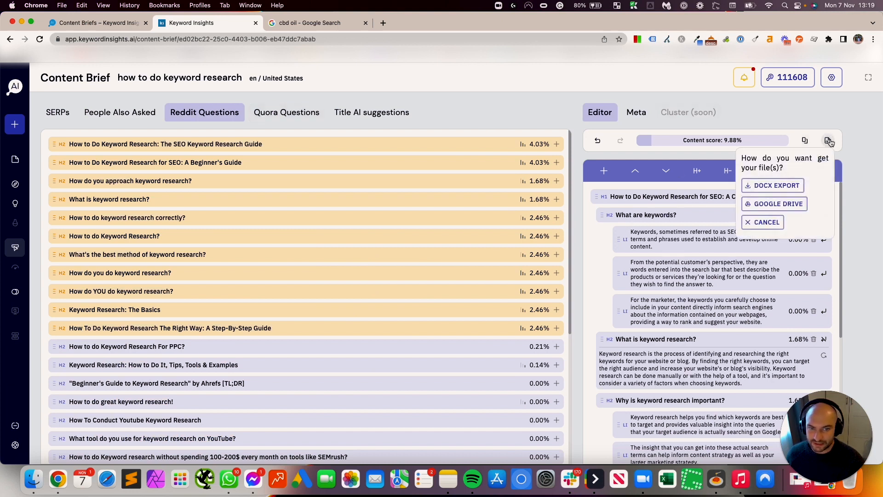
pyautogui.click(774, 187)
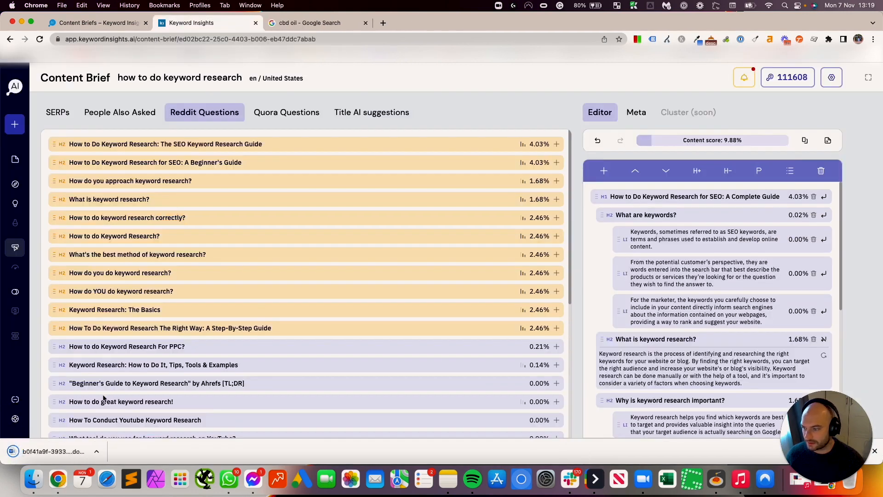